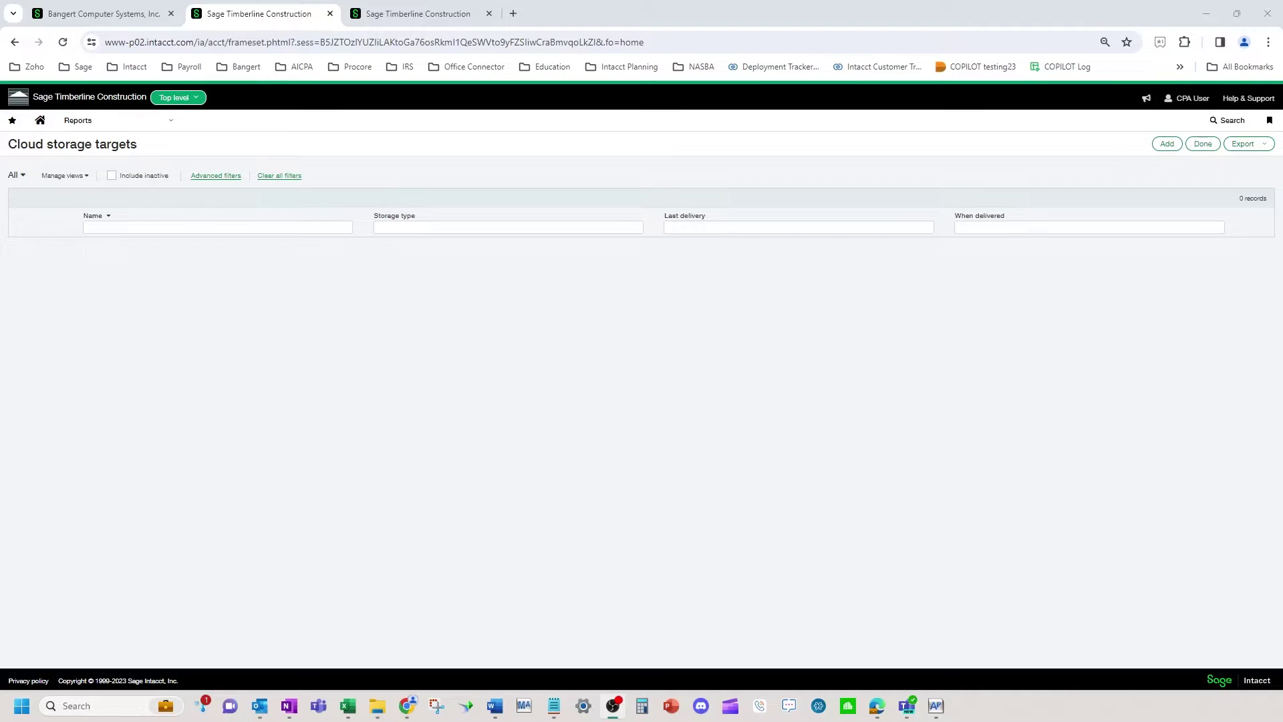
Open the Reports navigation menu to reach the Cloud storage setup list
left_click(128, 131)
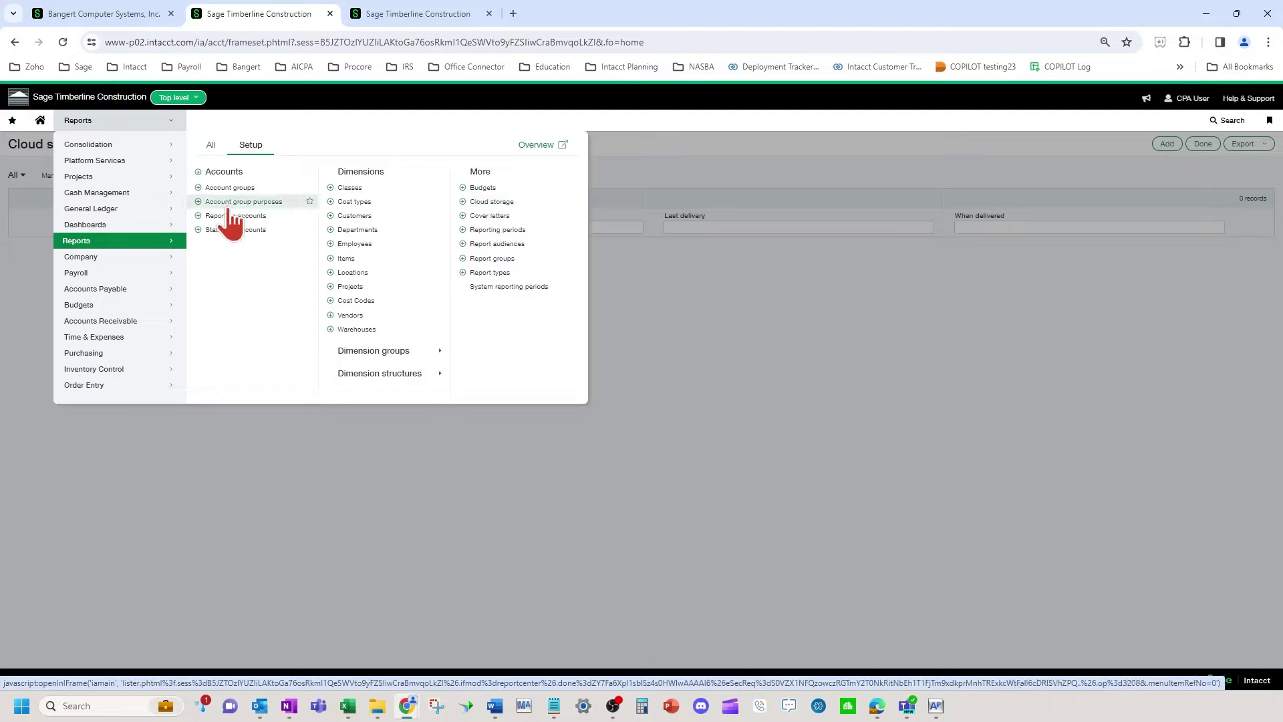
Add a new Cloud storage target with OneDrive as its storage type, then open help
left_click(509, 201)
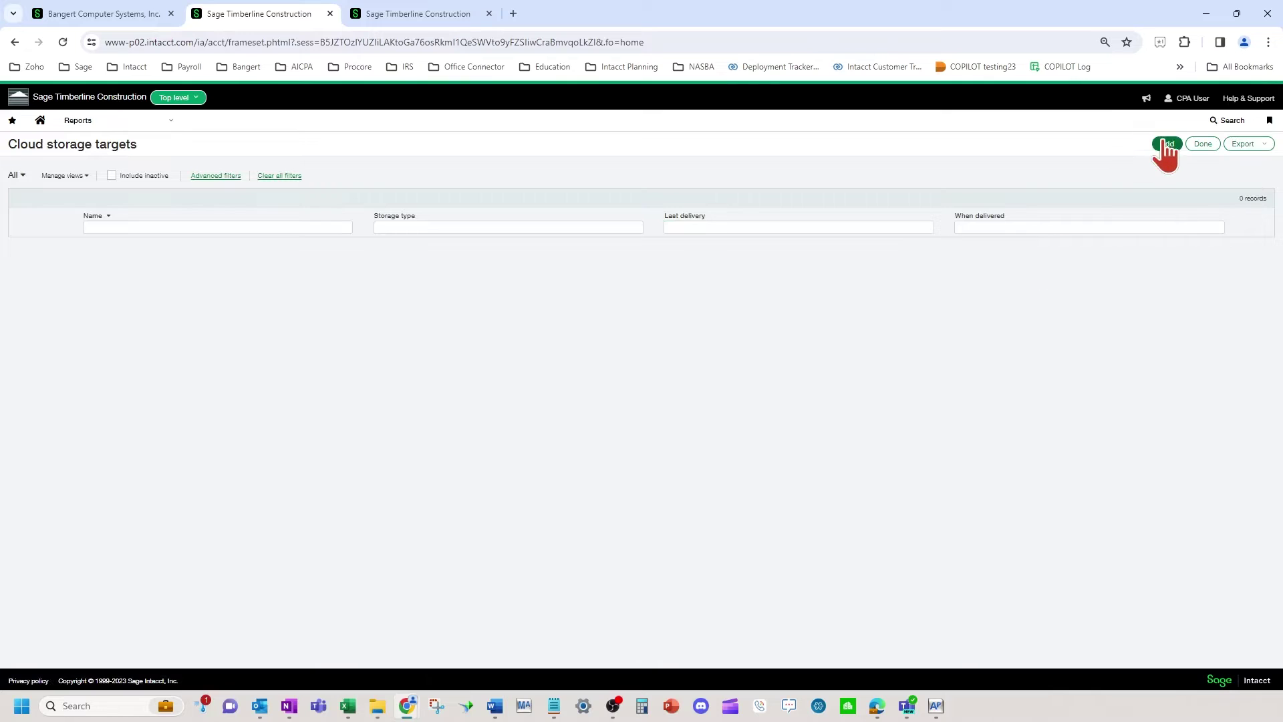
left_click(1167, 144)
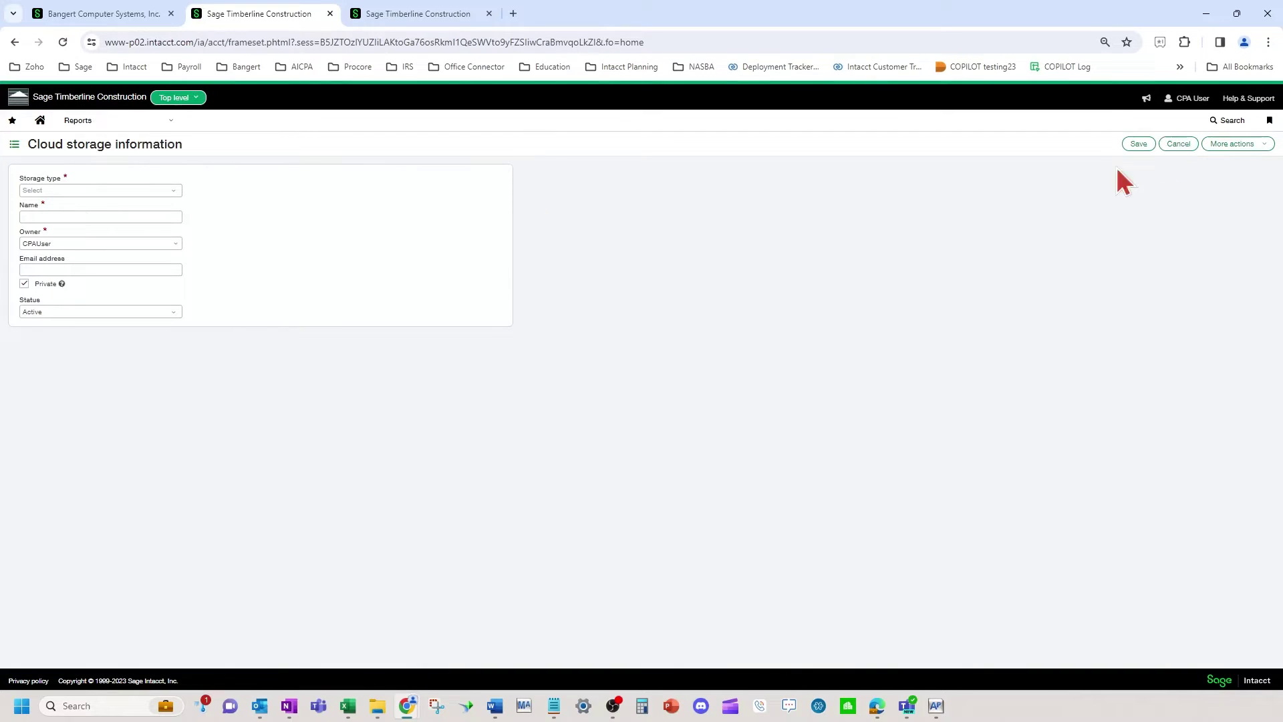
left_click(74, 192)
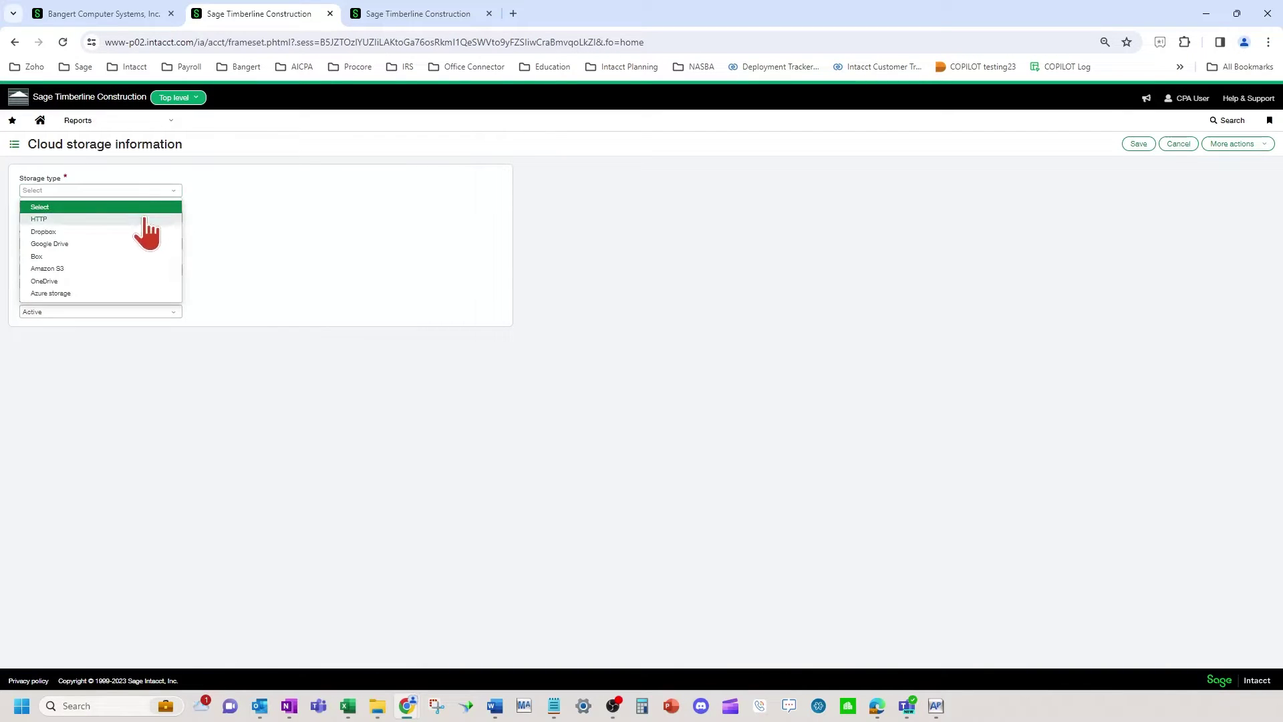
left_click(120, 281)
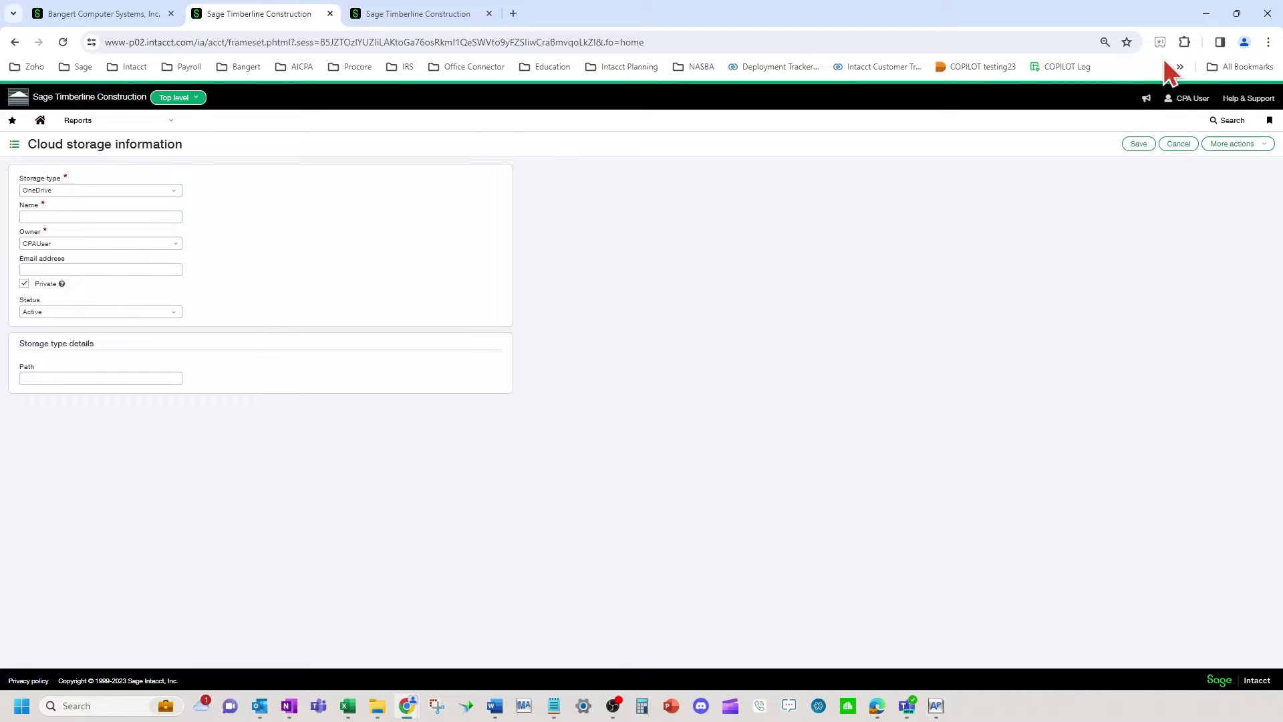
left_click(1233, 99)
left_click(1182, 131)
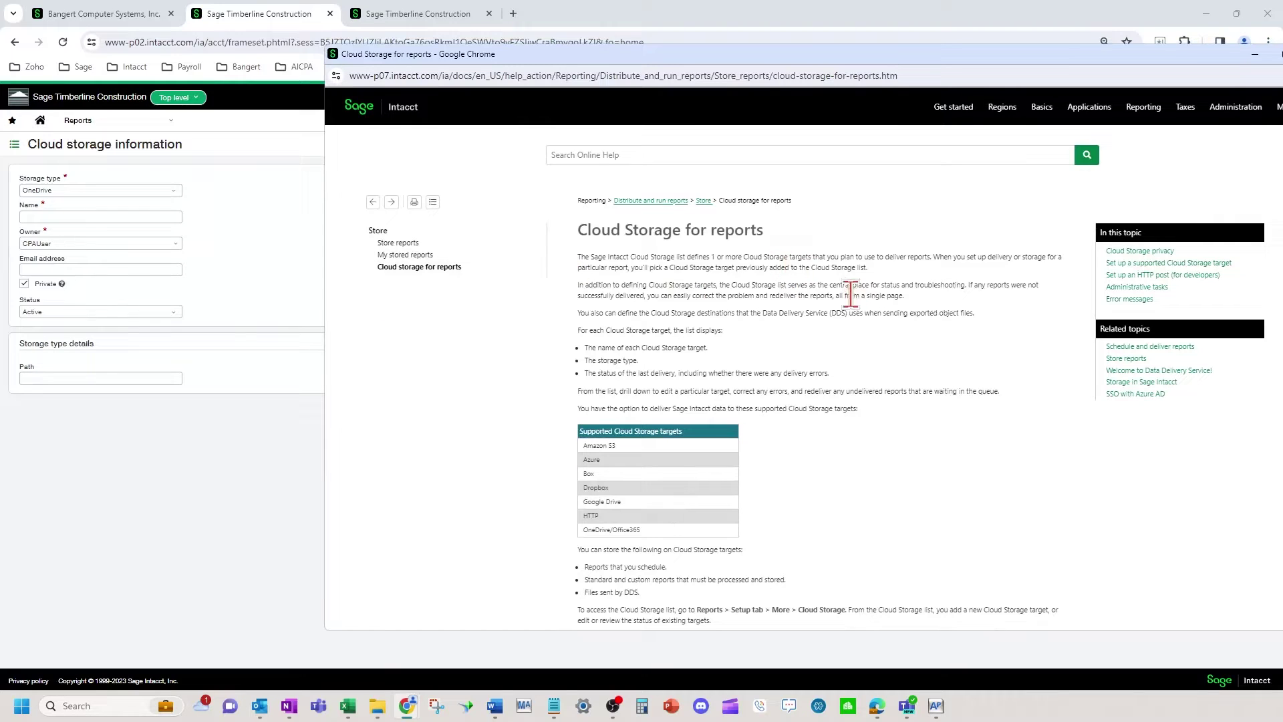
scroll(875, 299, "down", 12)
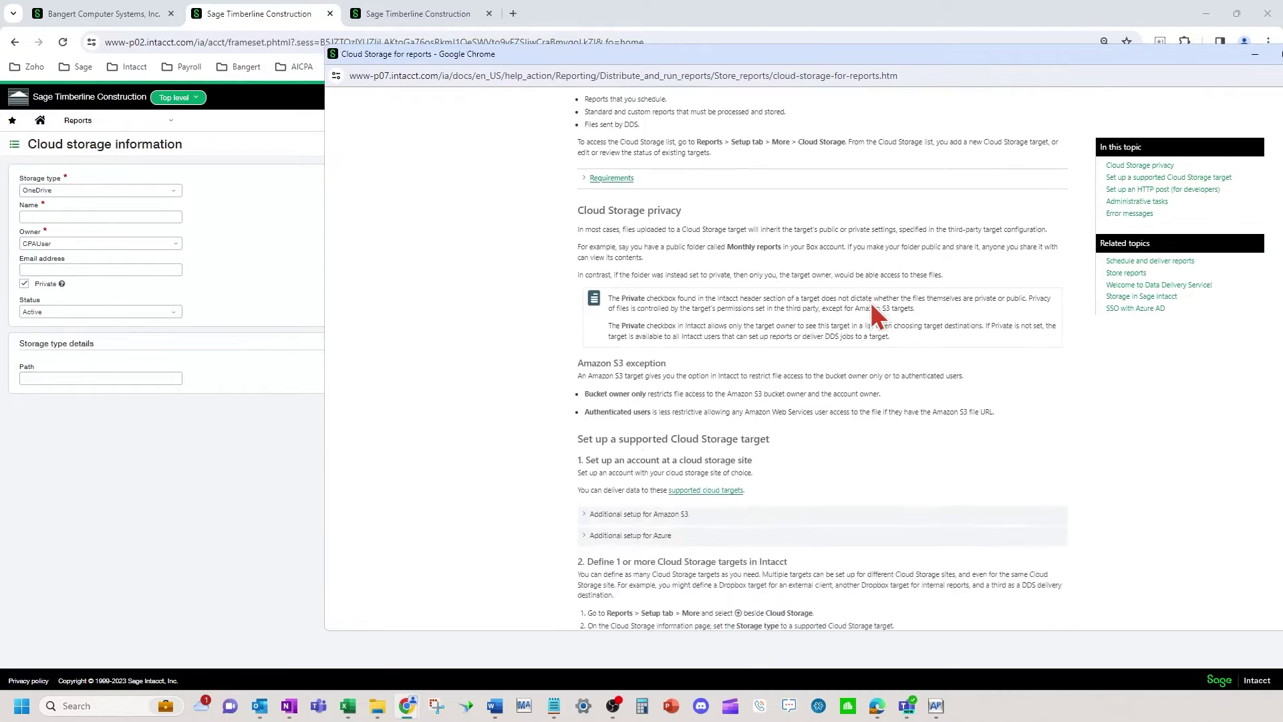
scroll(869, 300, "up", 12)
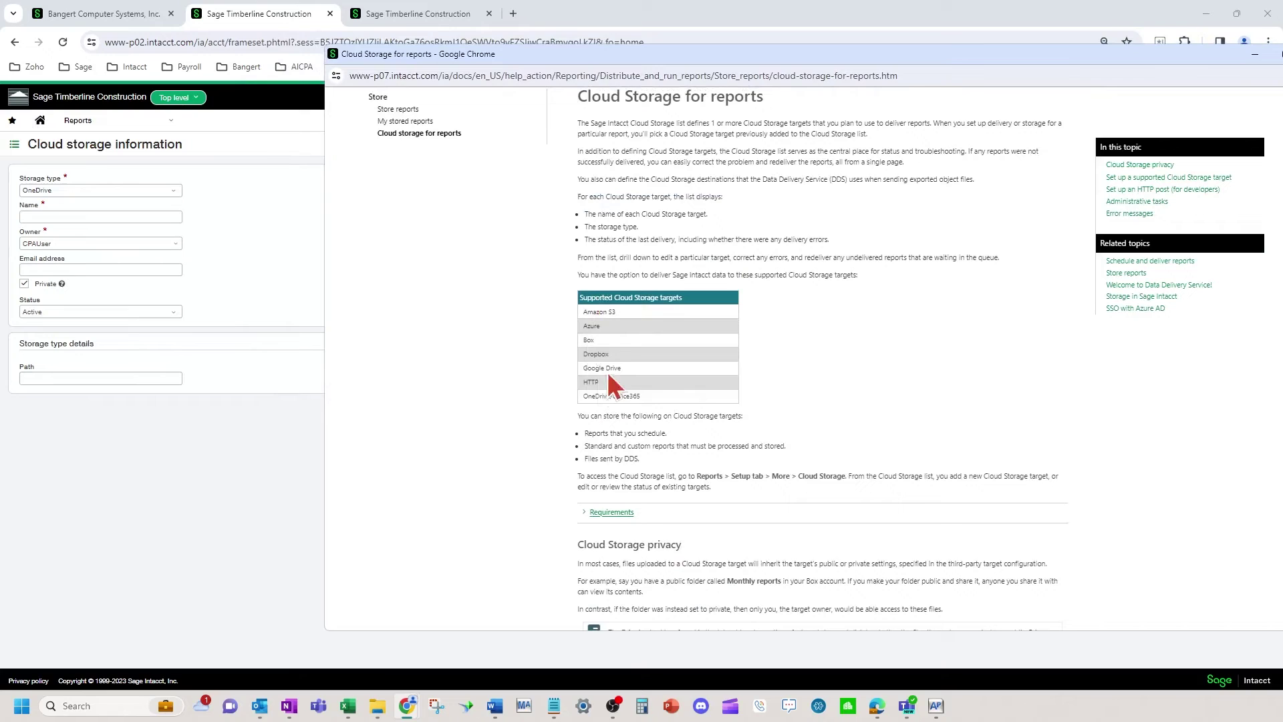
key("ctrl+w")
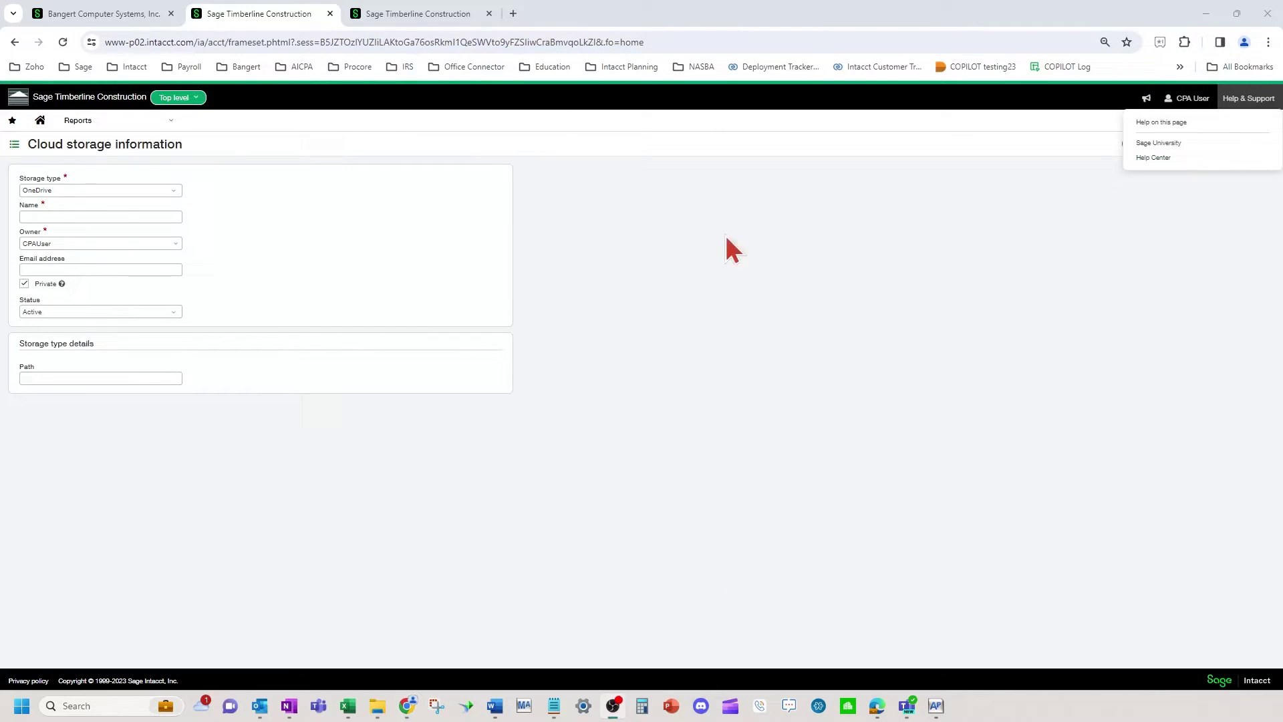
Enter the target's name, pick its owner user, fill in the contact's e-mail, and clear Private
left_click(115, 217)
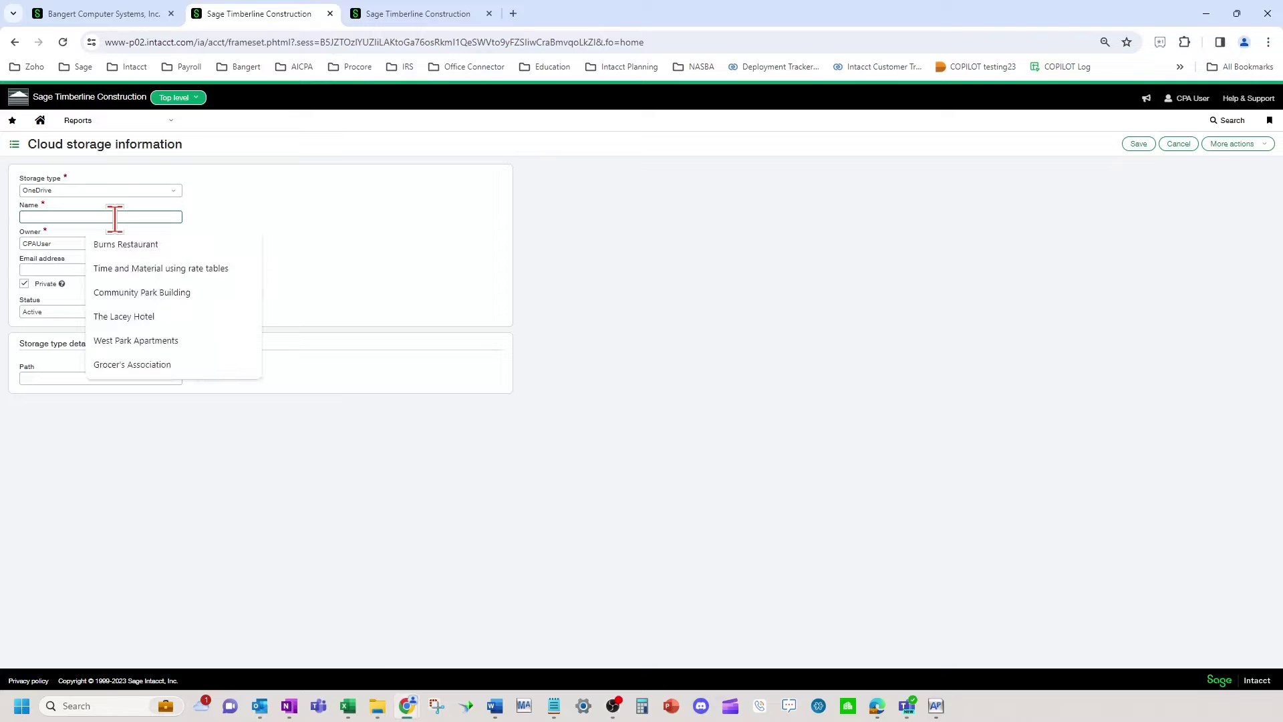
type("Lisa")
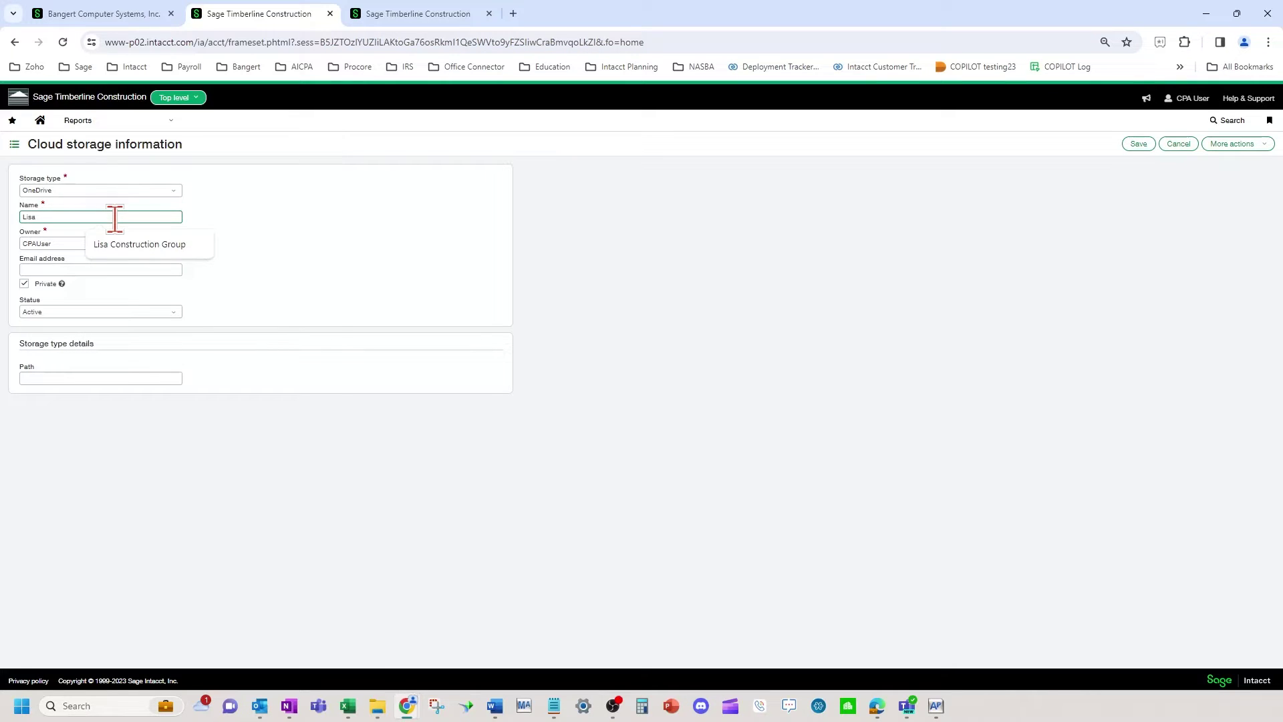
key("Tab")
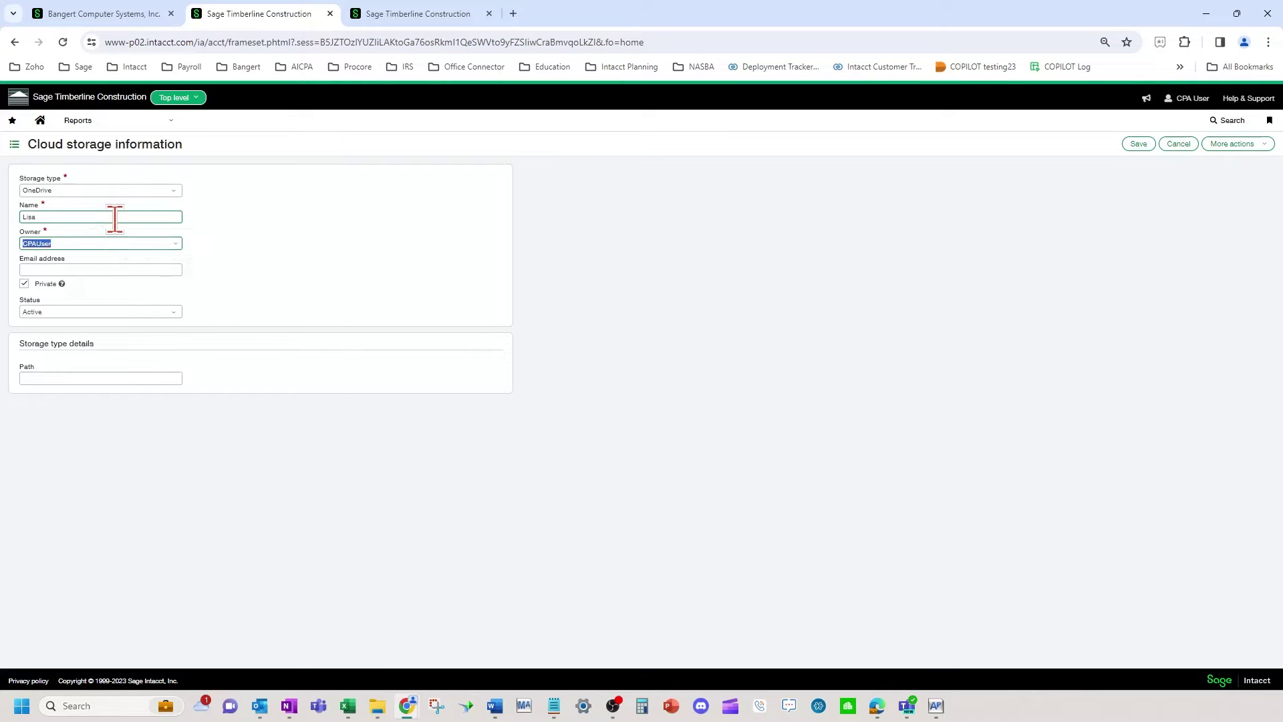
left_click(176, 246)
scroll(84, 422, "down", 1)
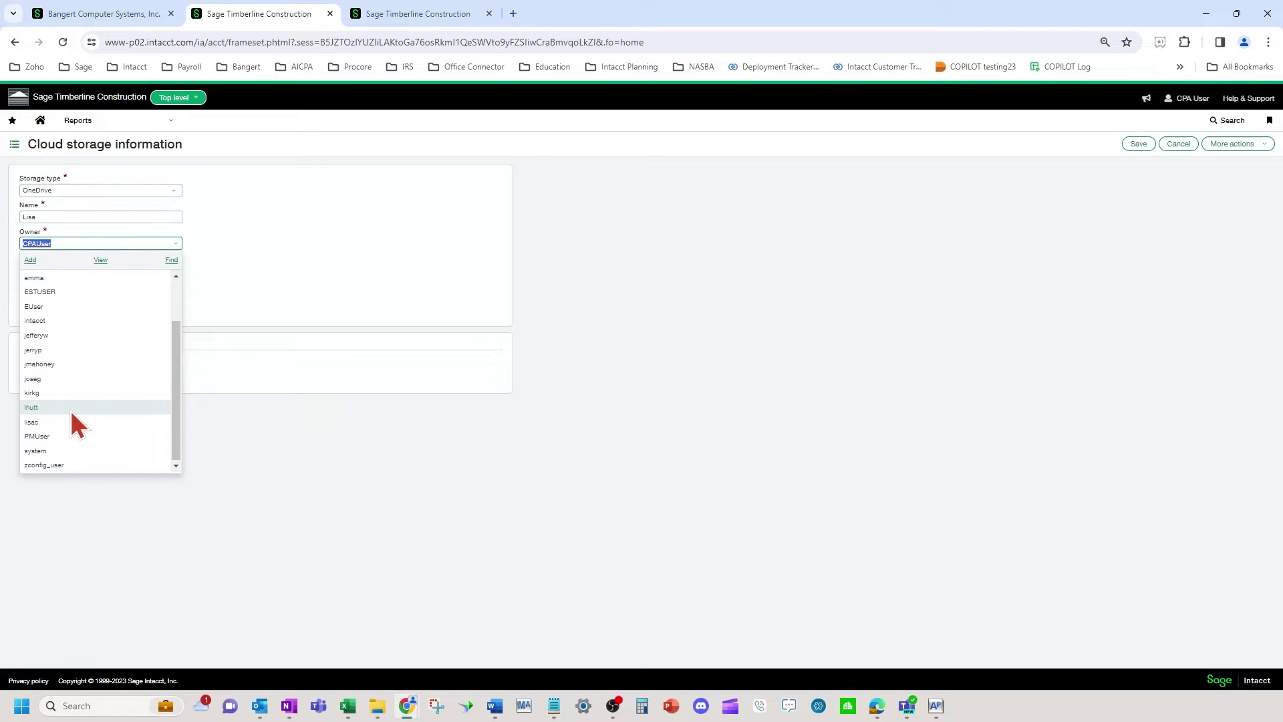
left_click(62, 406)
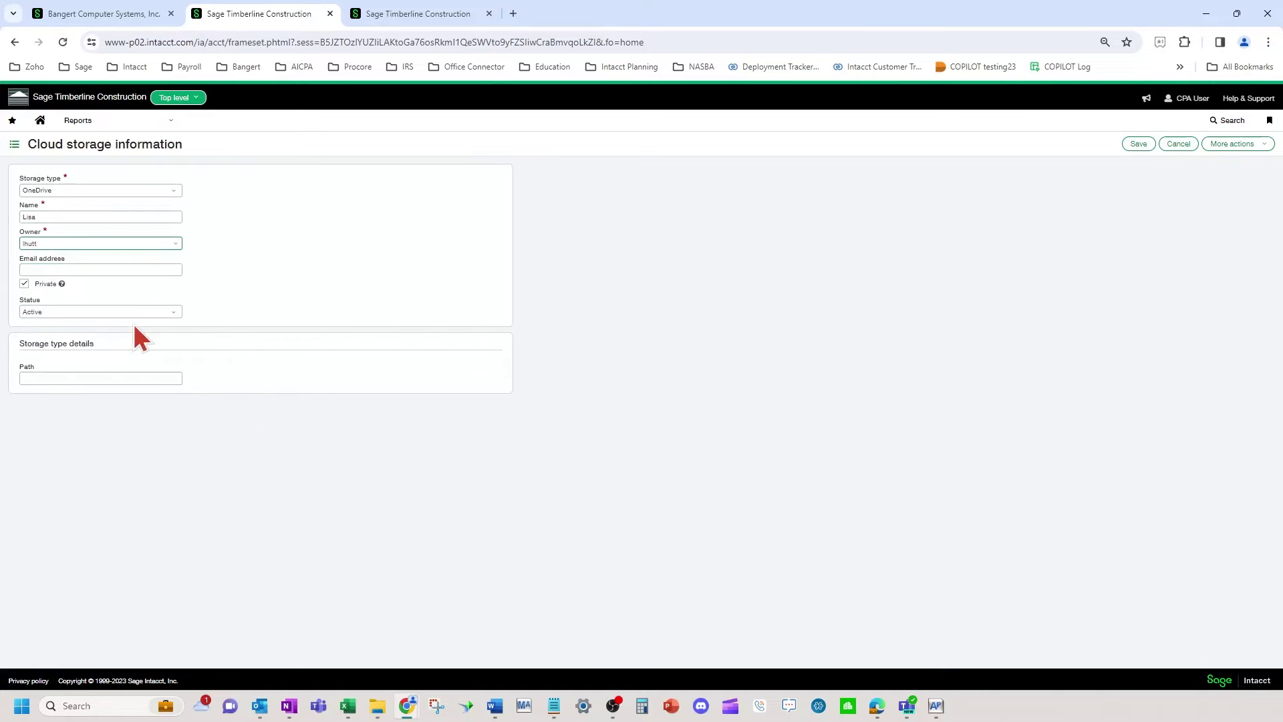
left_click(31, 270)
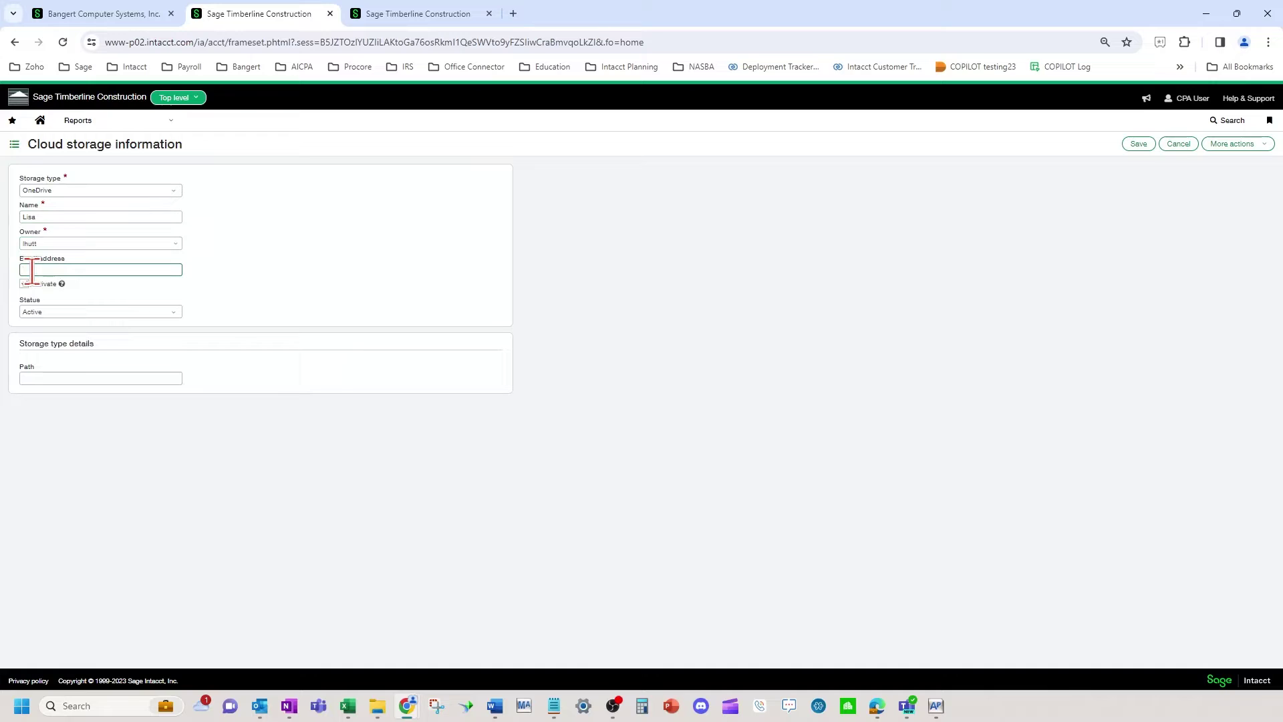
left_click(43, 283)
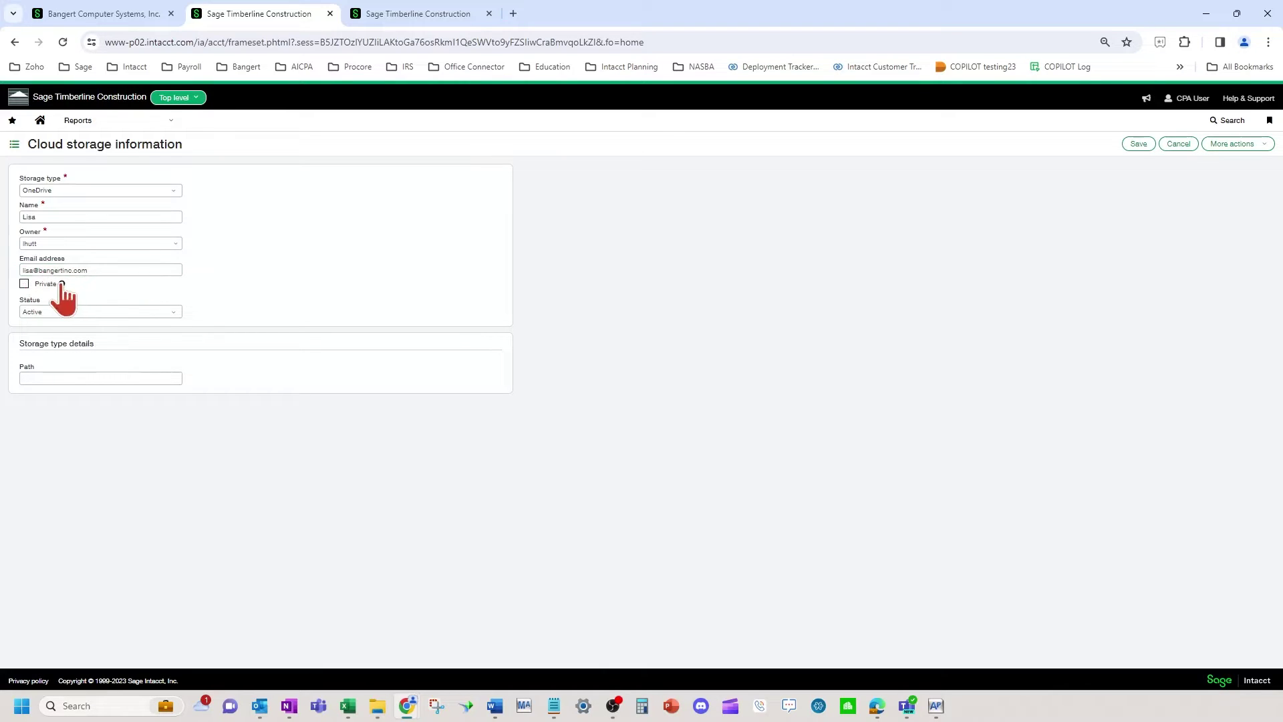
Read the help explanation for the Private setting and close it
left_click(61, 283)
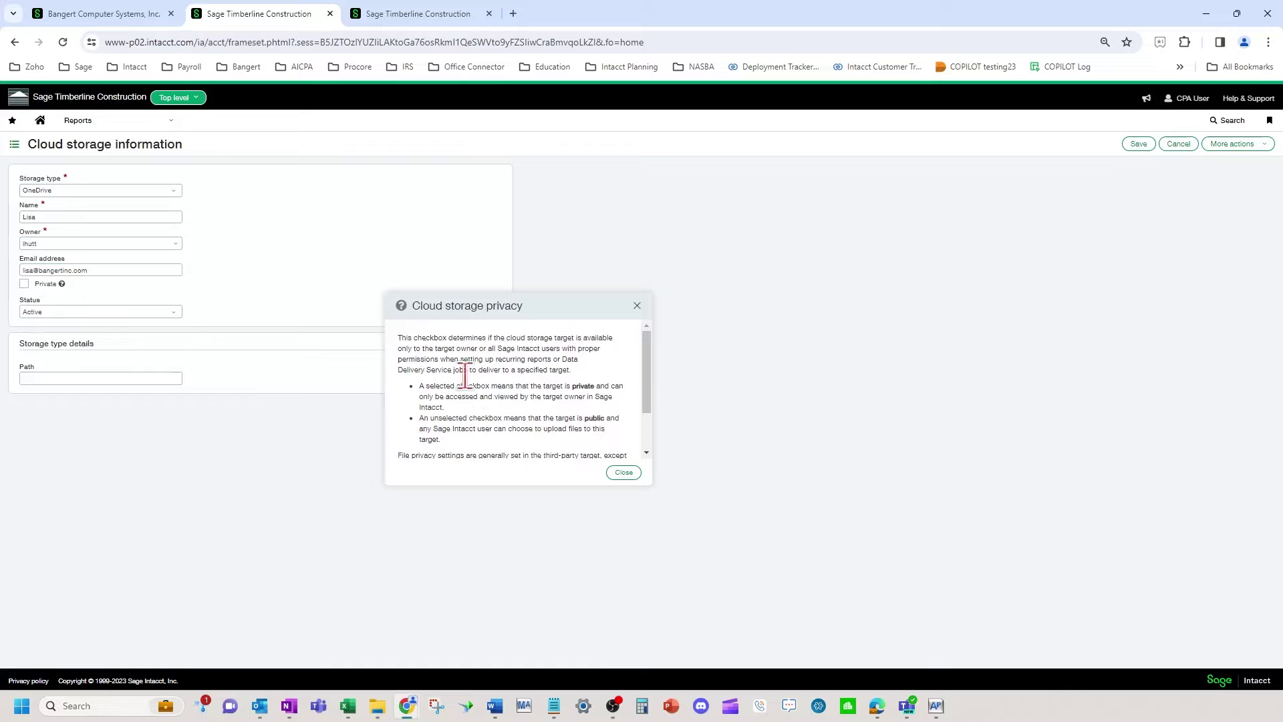
left_click(624, 472)
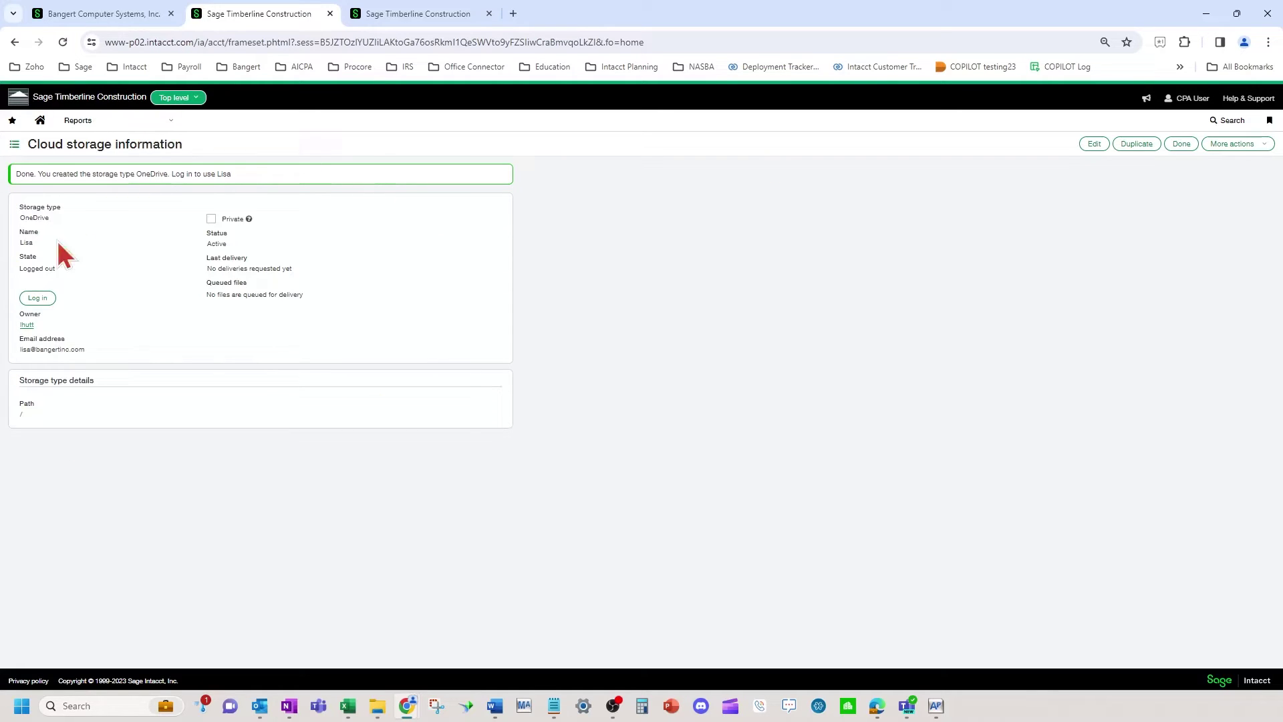
Log the OneDrive target in to its Microsoft account and finish with Done
left_click(30, 300)
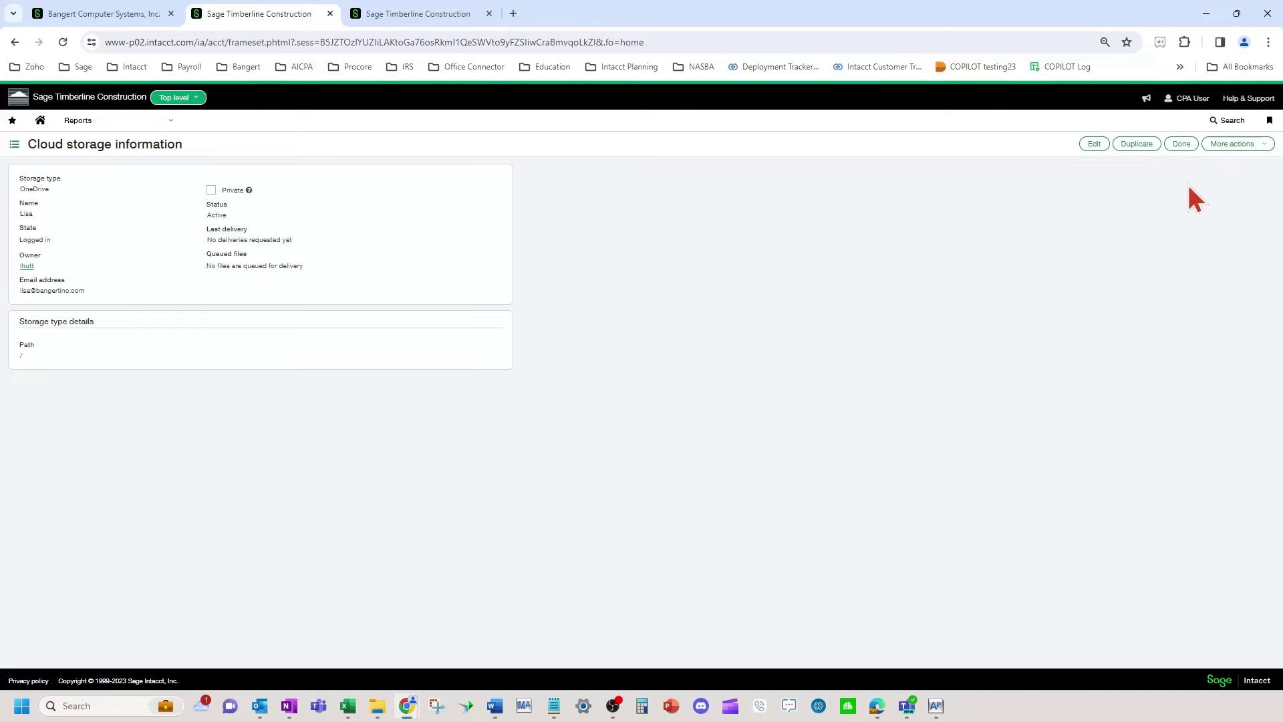
left_click(1182, 144)
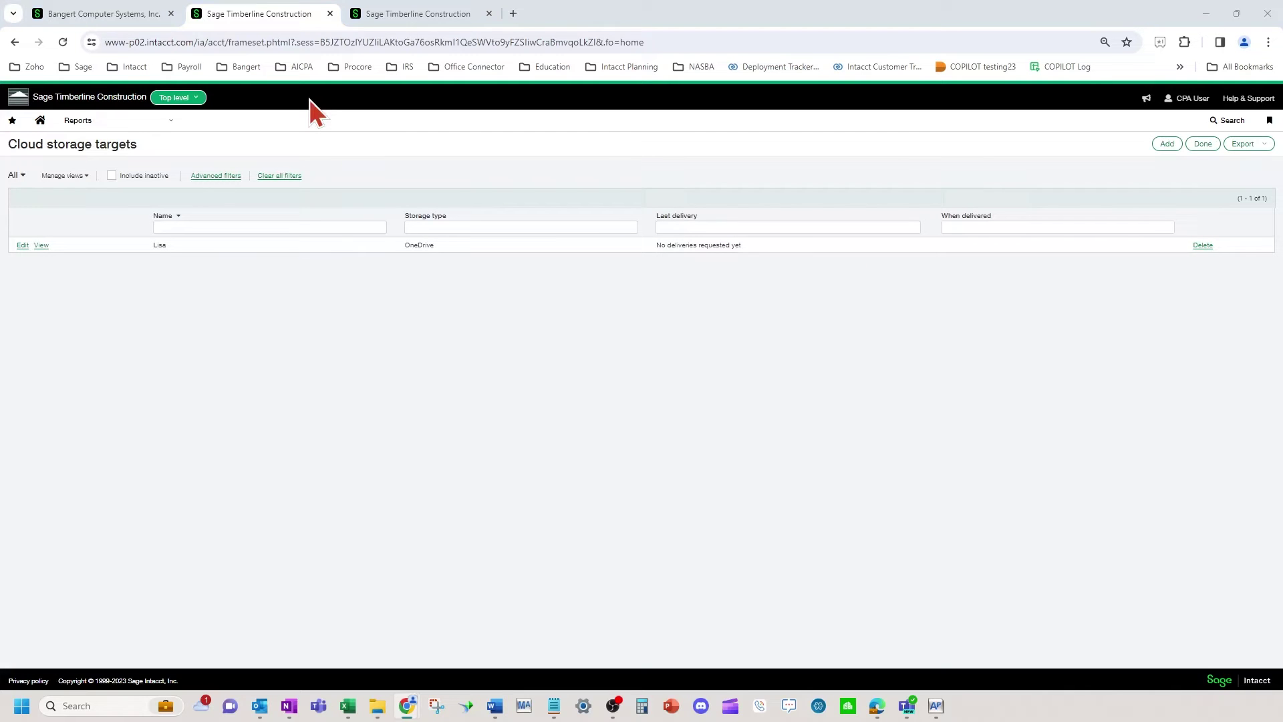
Show the Reports center's All reports tab, browse the financial reports, and focus the search box
left_click(408, 13)
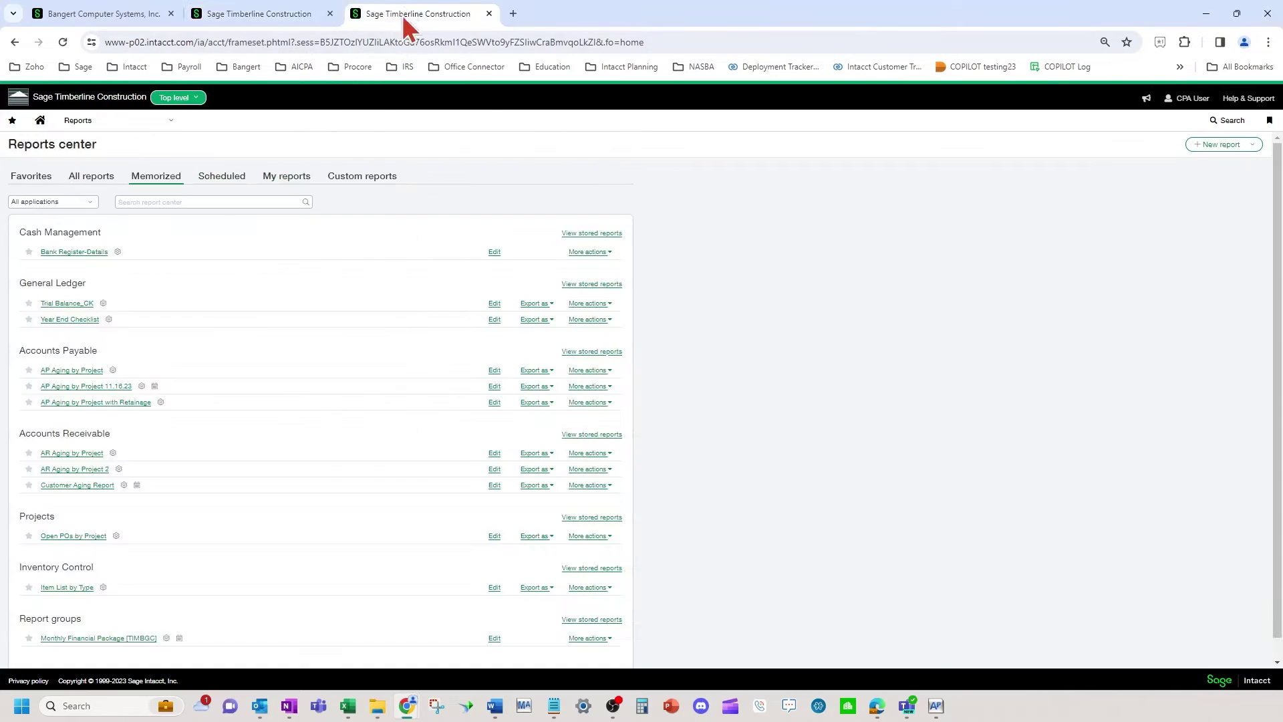
left_click(94, 177)
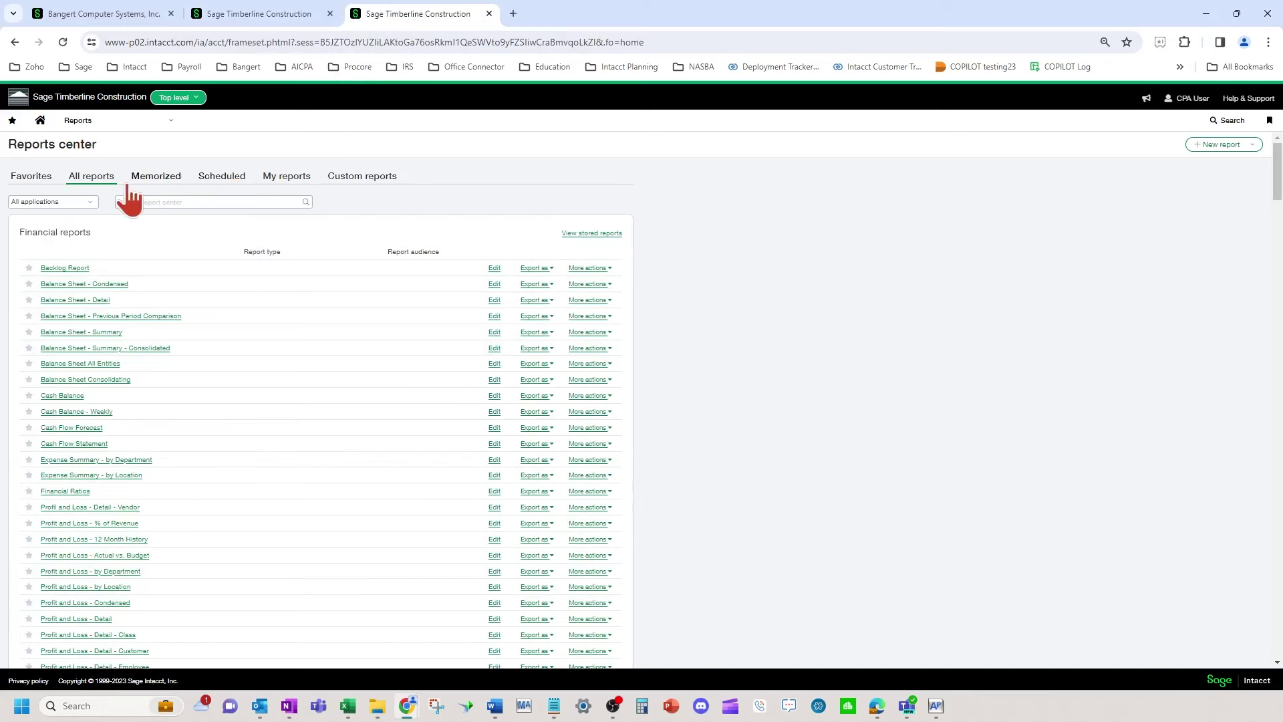
left_click(85, 123)
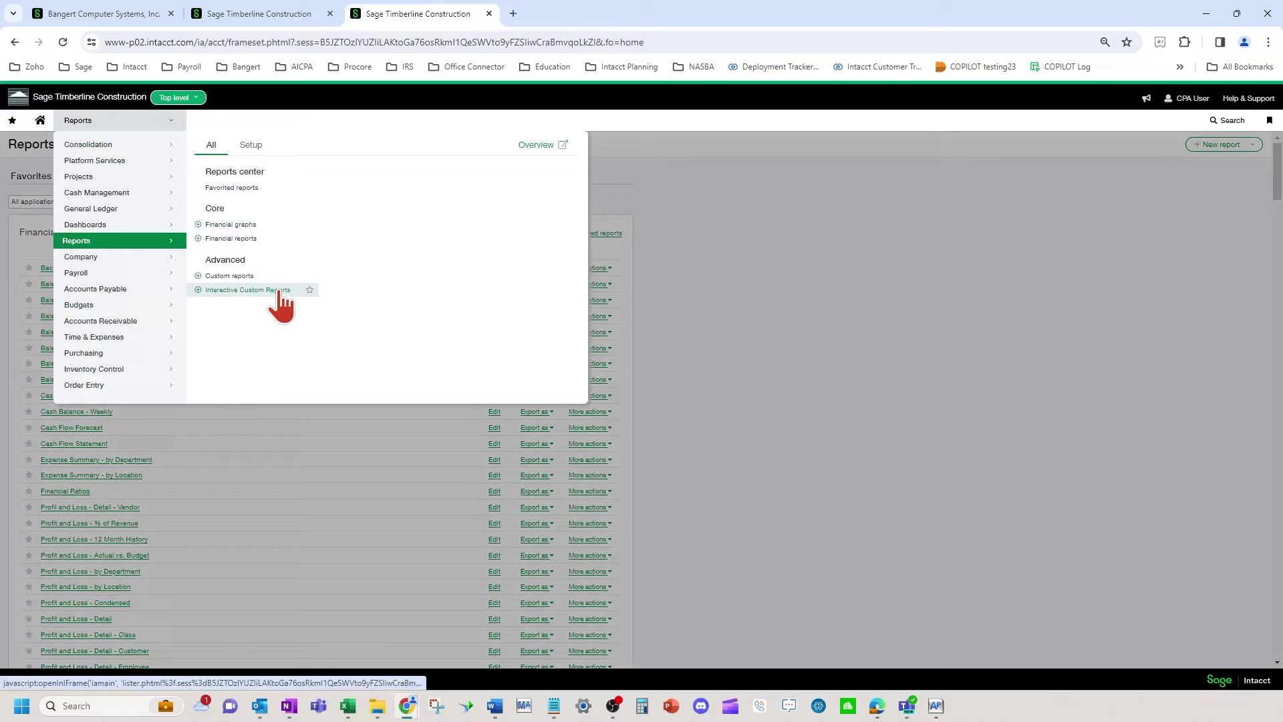
left_click(716, 287)
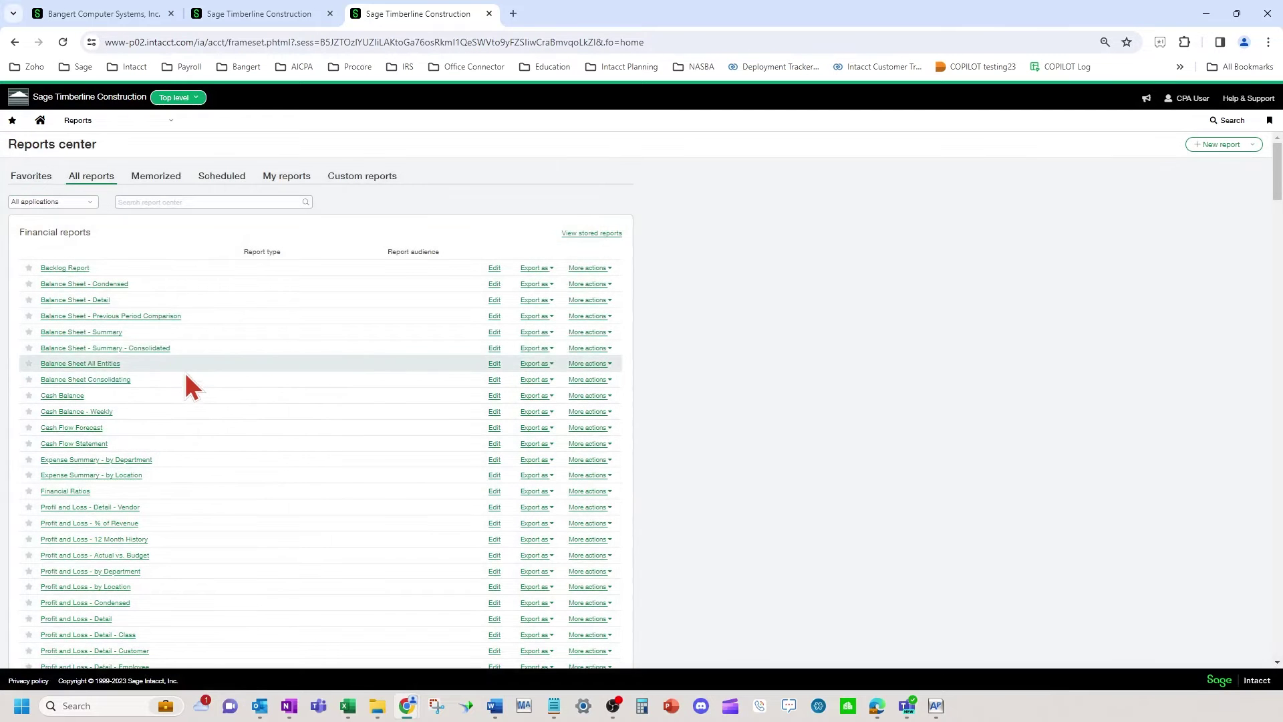
scroll(185, 375, "down", 10)
scroll(184, 378, "down", 5)
scroll(182, 382, "up", 20)
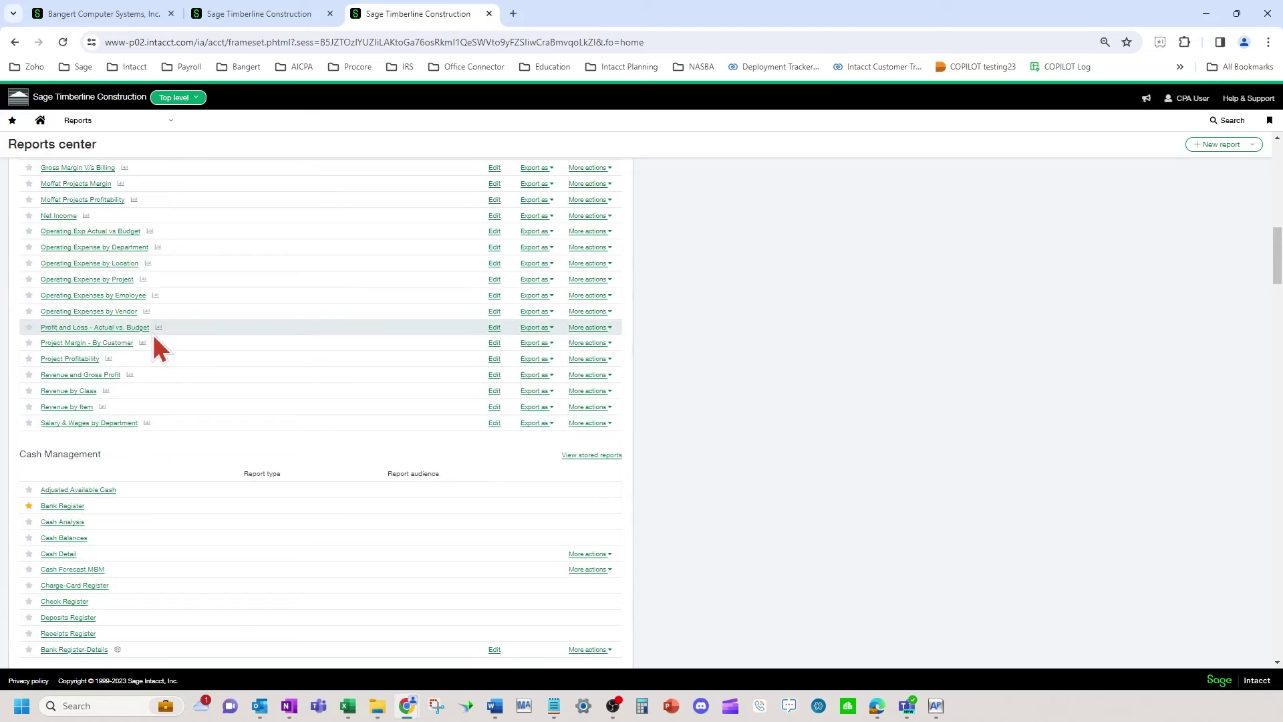
left_click(147, 201)
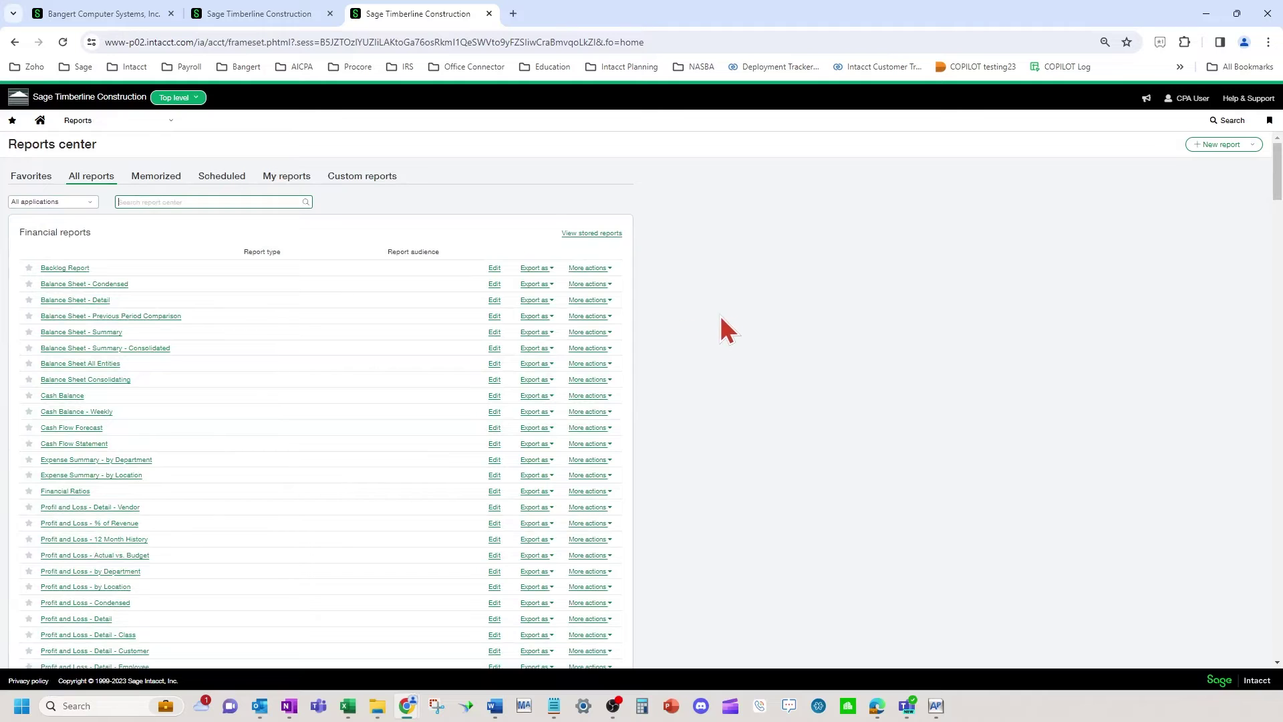
Check the application filter options and scroll down the All reports list
left_click(51, 202)
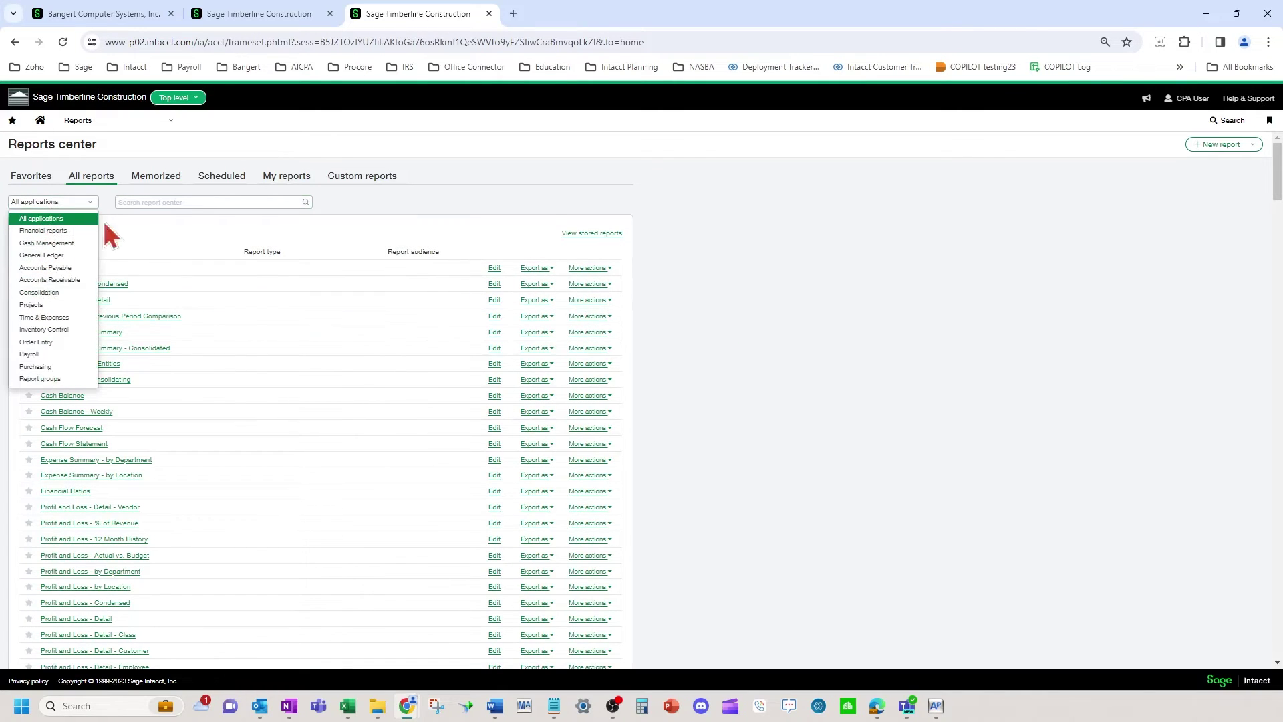
left_click(290, 247)
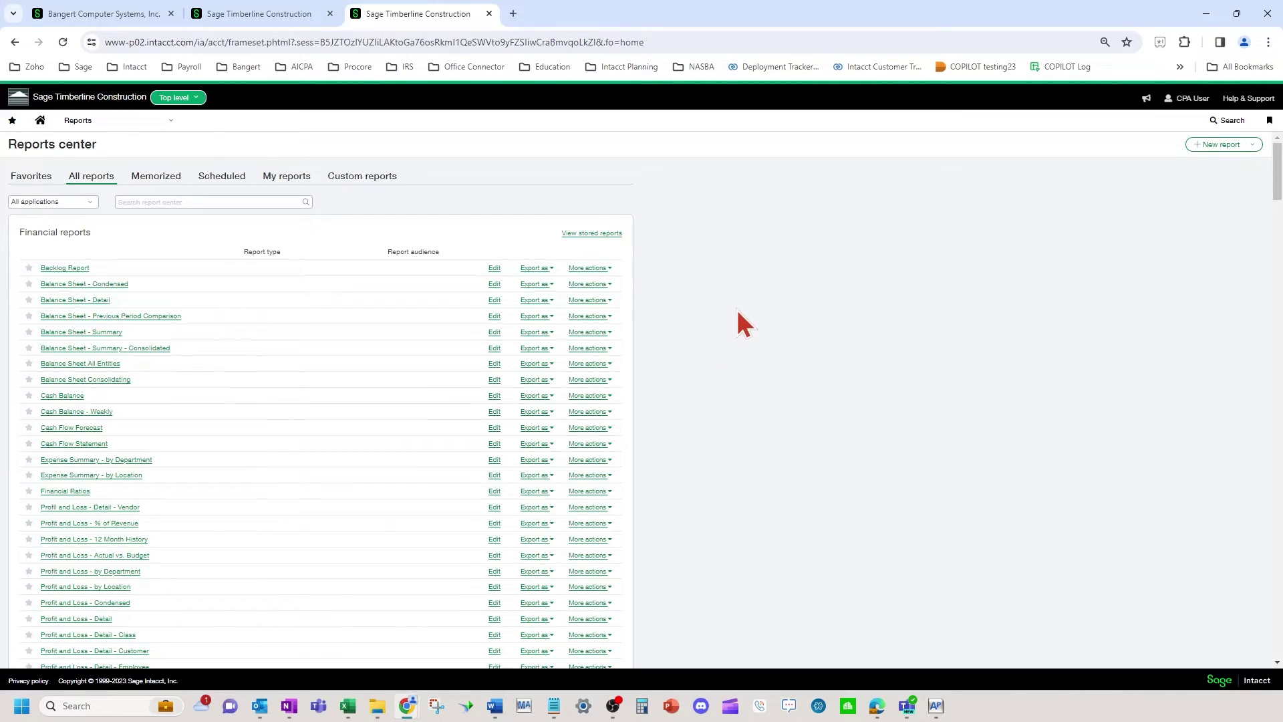
scroll(736, 307, "down", 2)
scroll(735, 306, "down", 4)
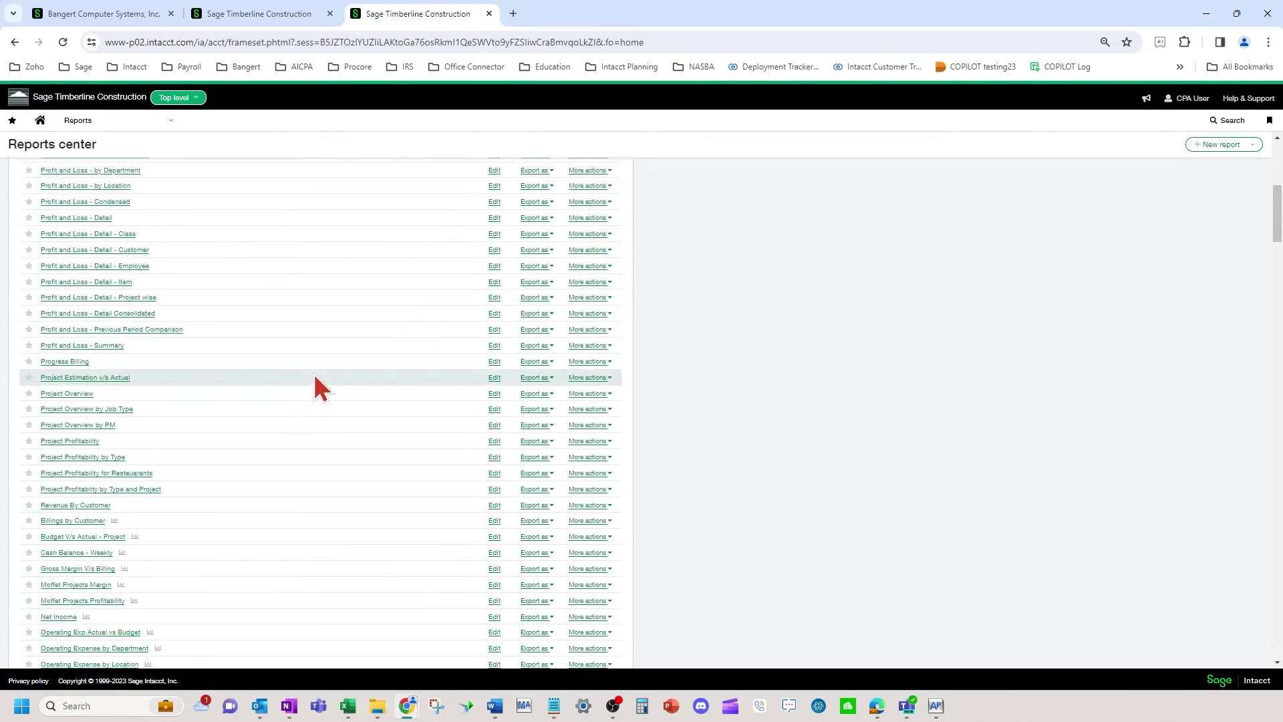
scroll(314, 372, "down", 15)
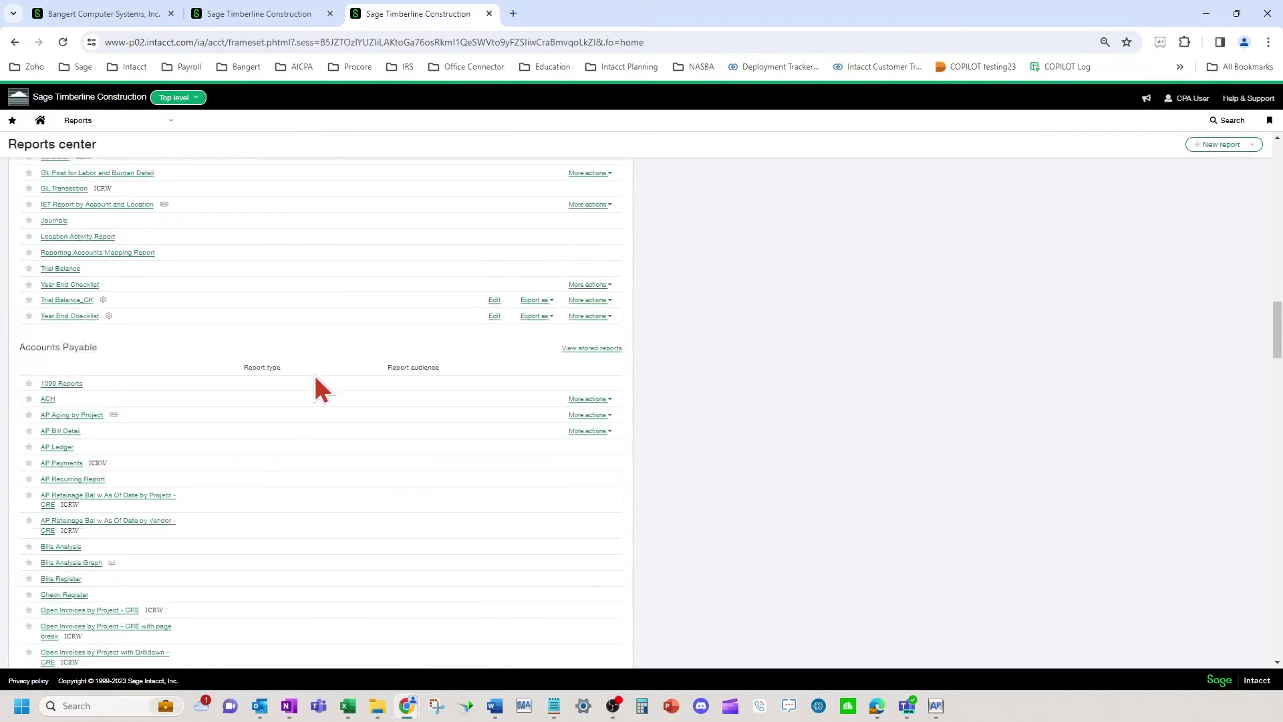
scroll(314, 374, "down", 12)
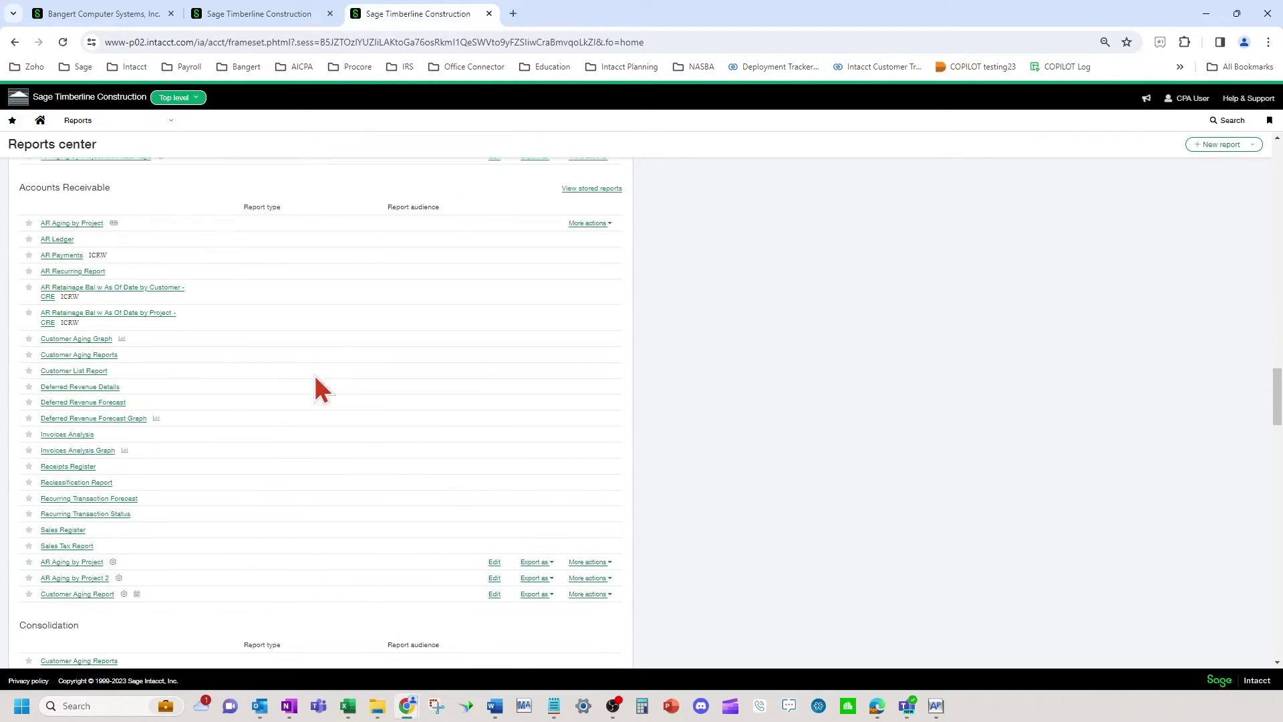
scroll(314, 376, "down", 12)
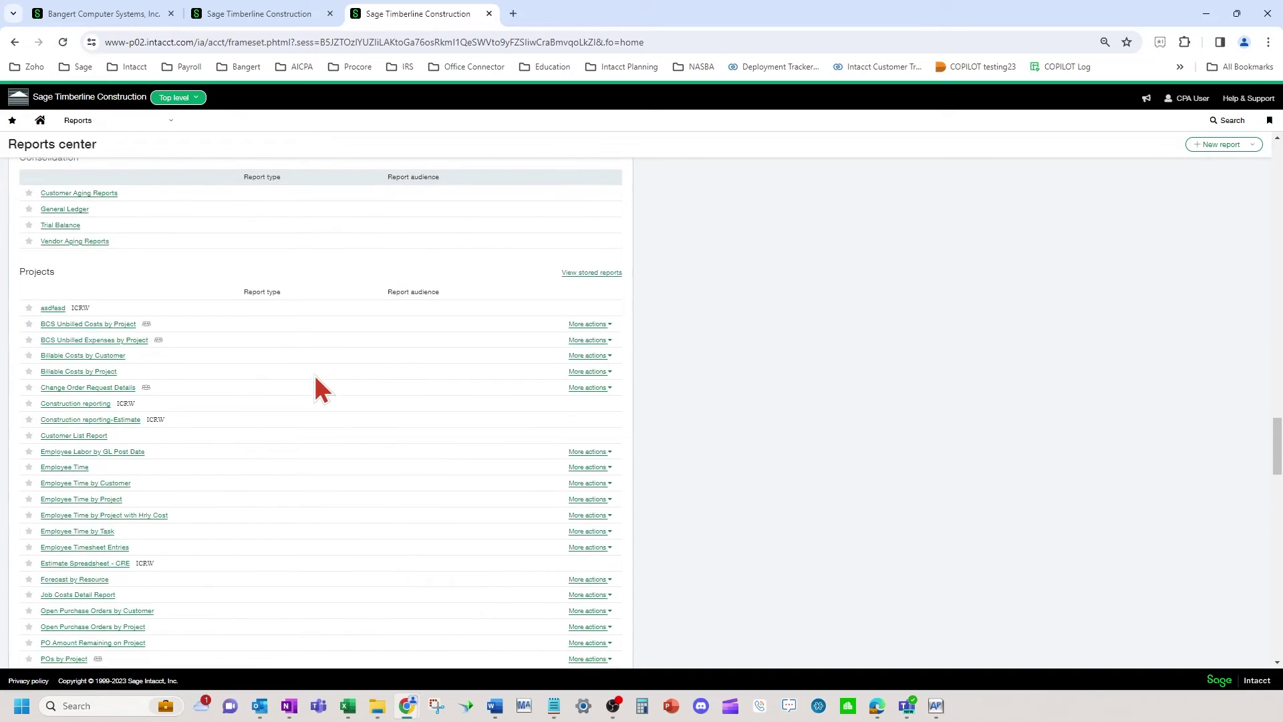
scroll(319, 388, "down", 15)
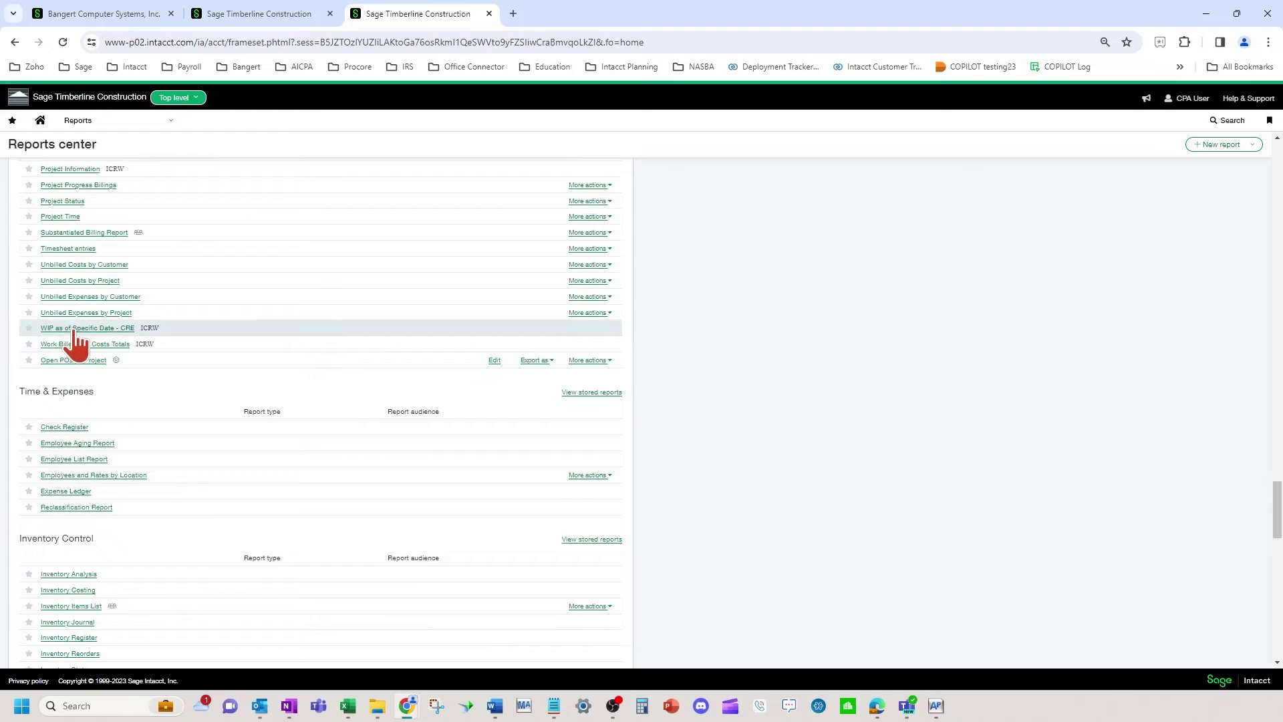
Inspect the More actions menus of several project and GL reports while scrolling toward Cash Management
left_click(601, 312)
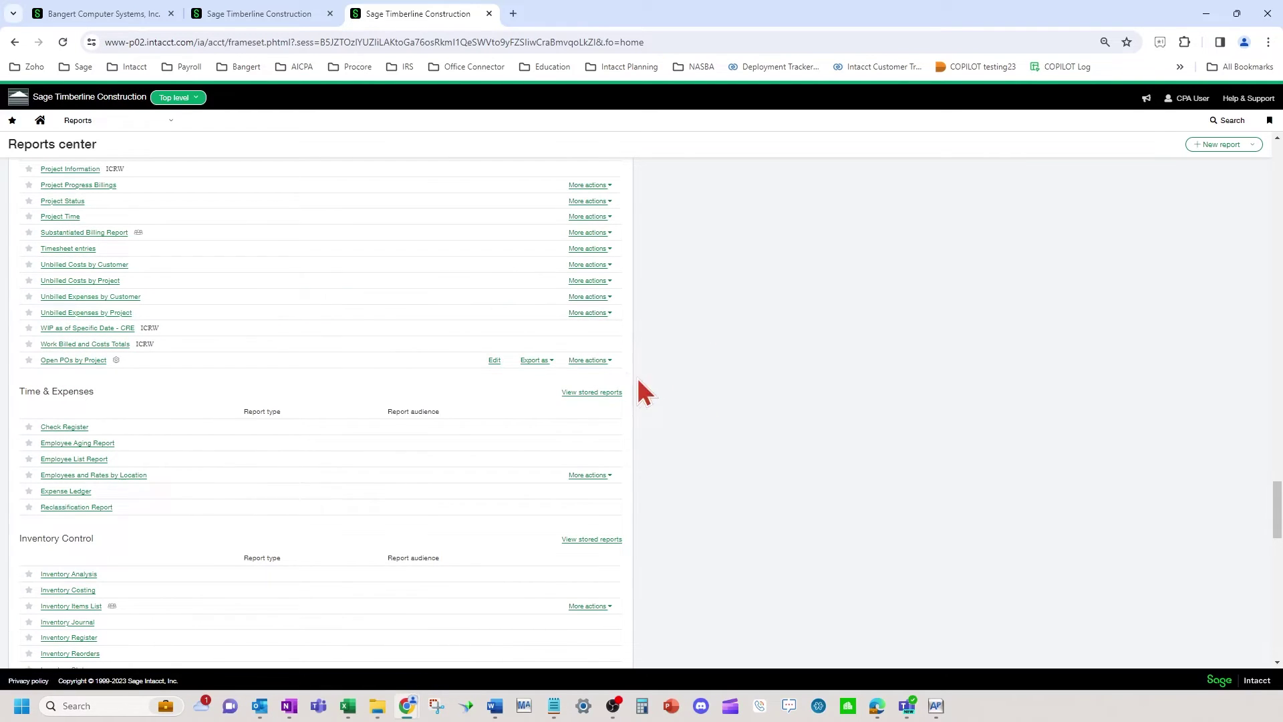
left_click(590, 360)
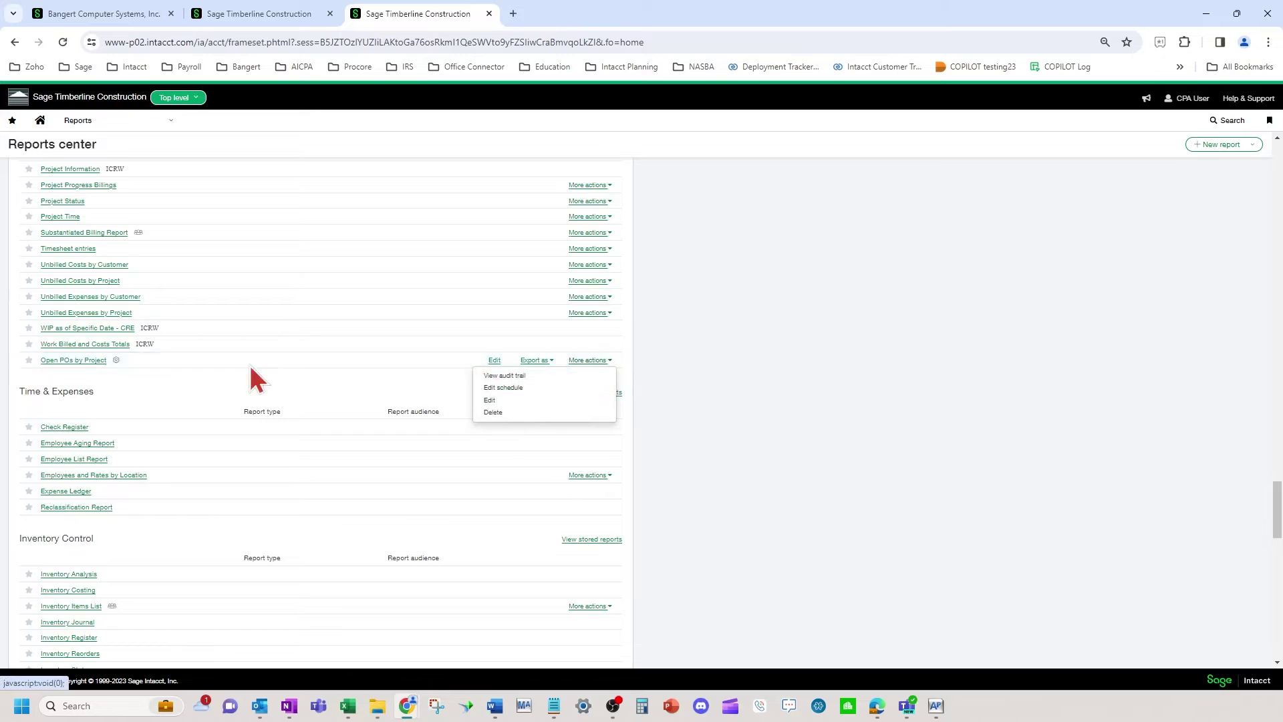
left_click(962, 358)
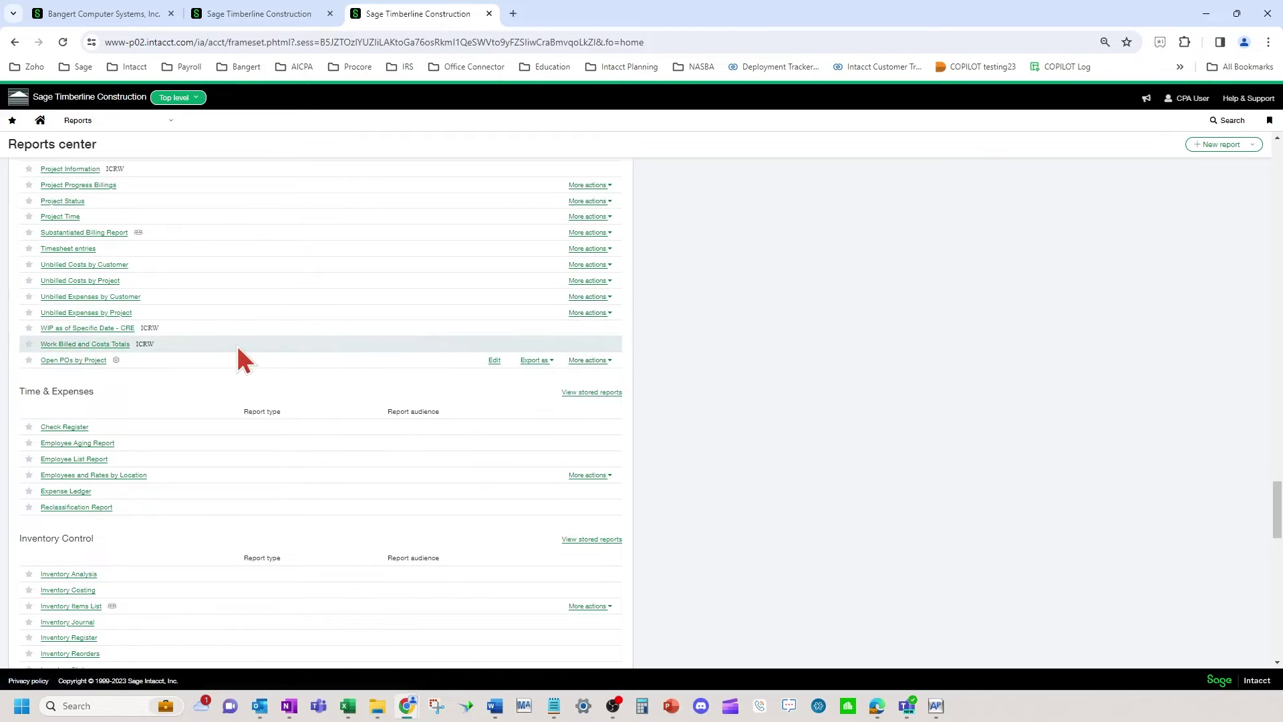
left_click(129, 329)
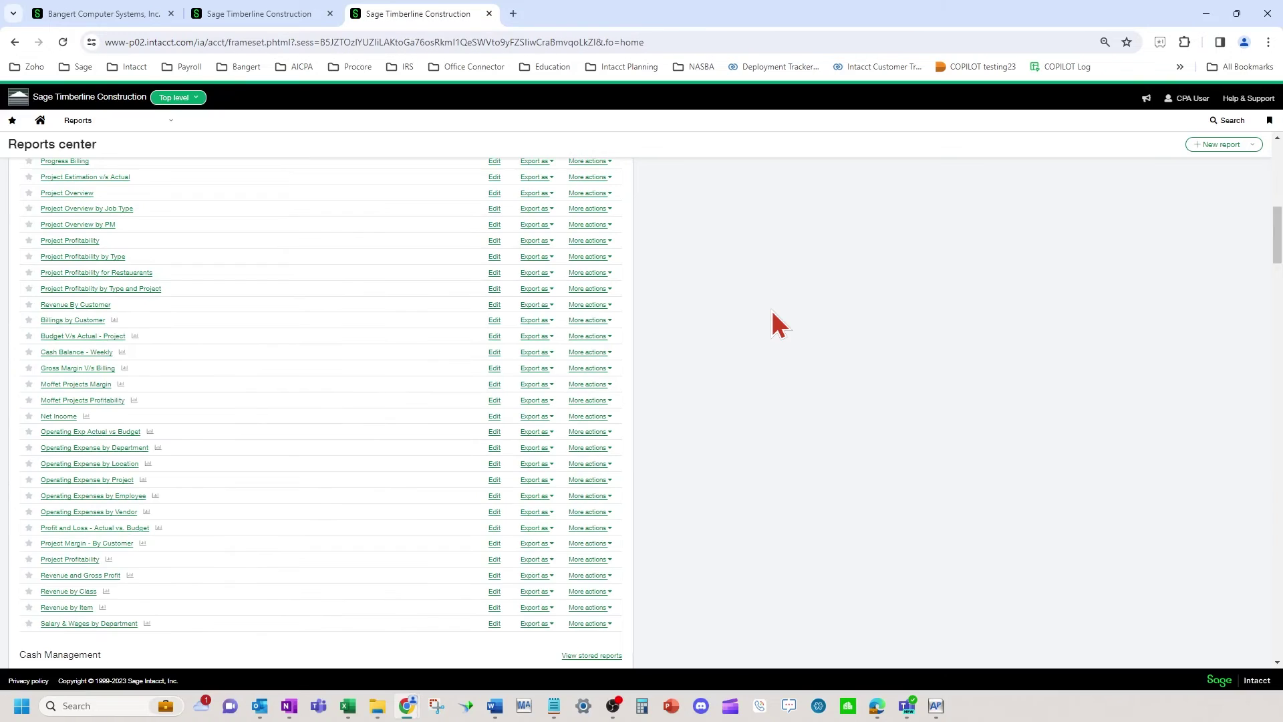
scroll(769, 320, "down", 6)
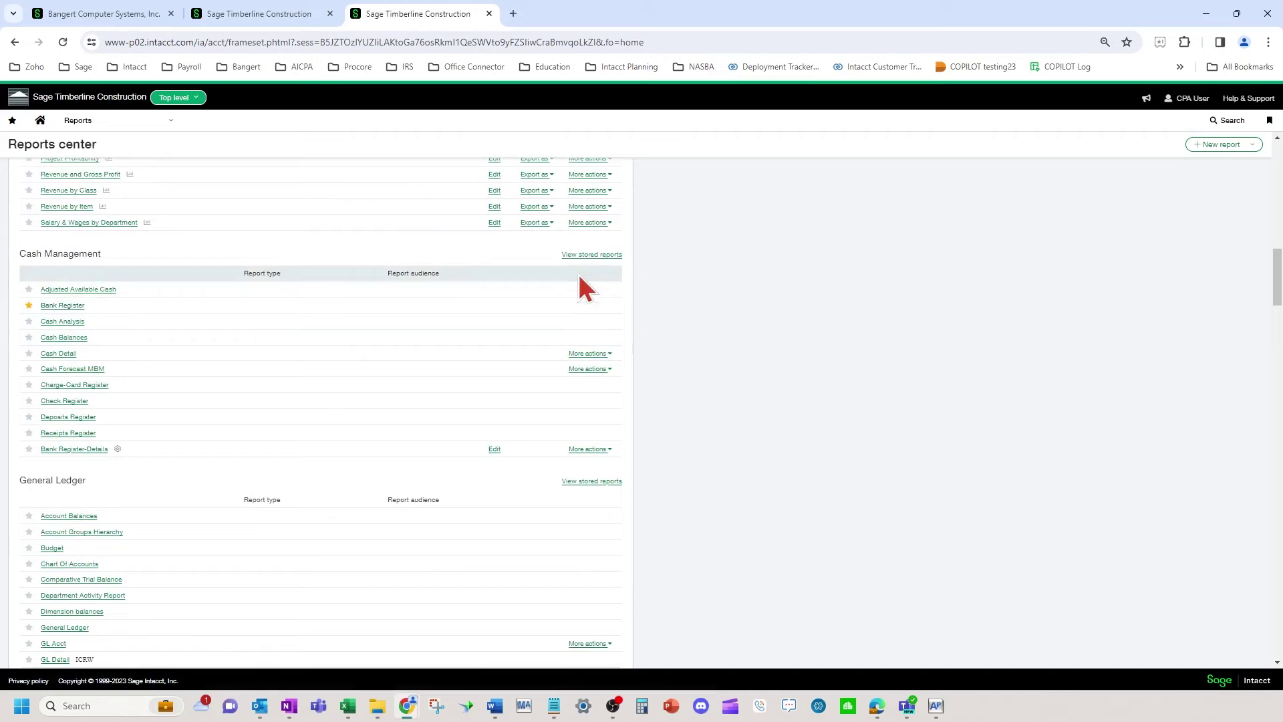
left_click(595, 206)
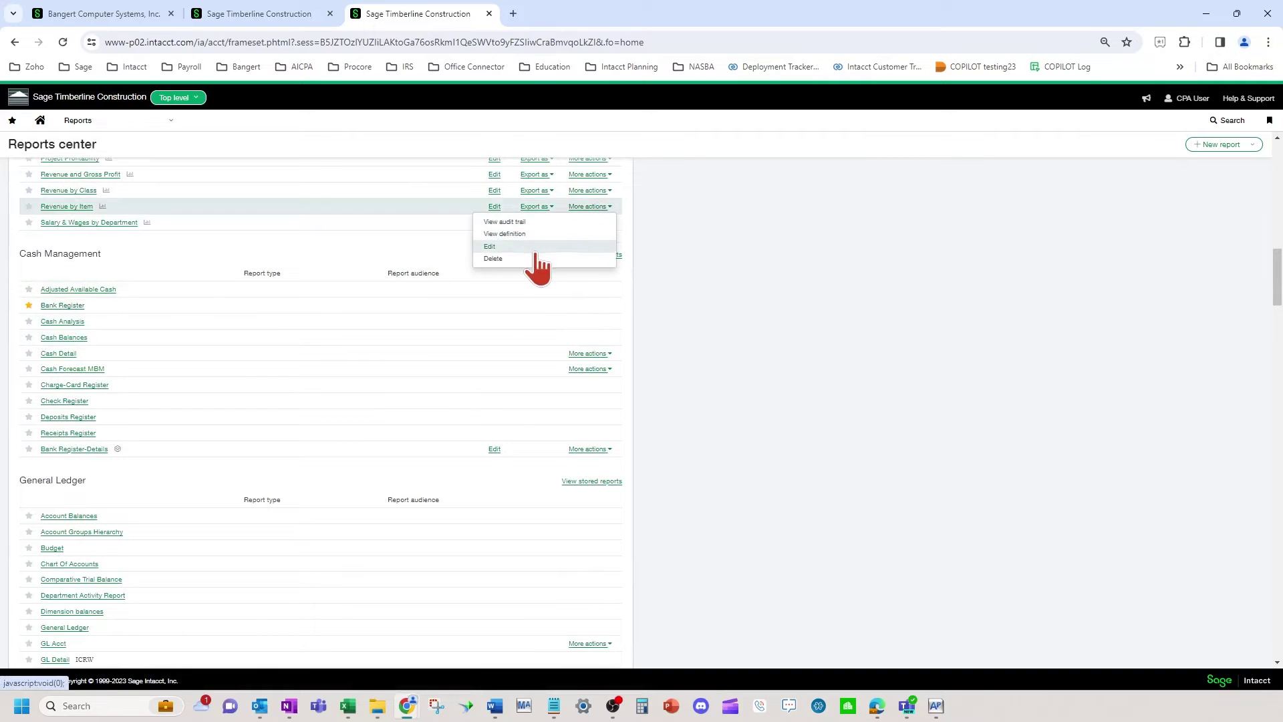
scroll(588, 575, "down", 2)
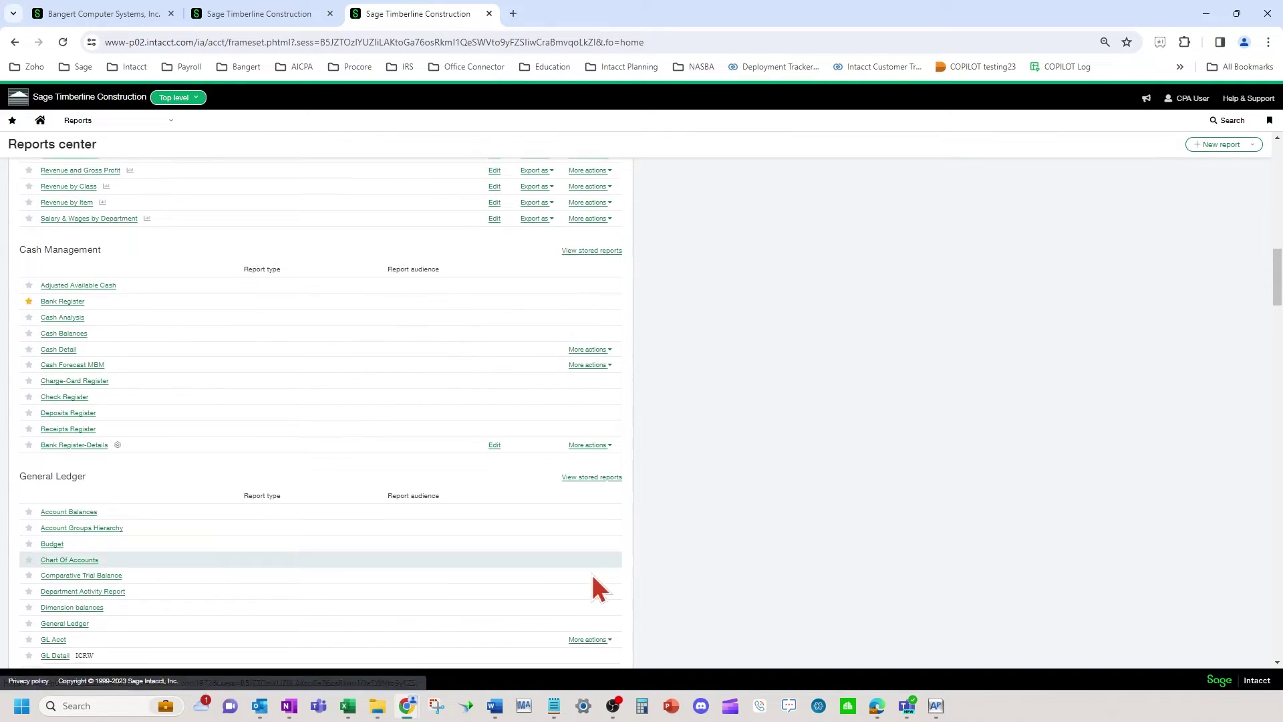
left_click(600, 512)
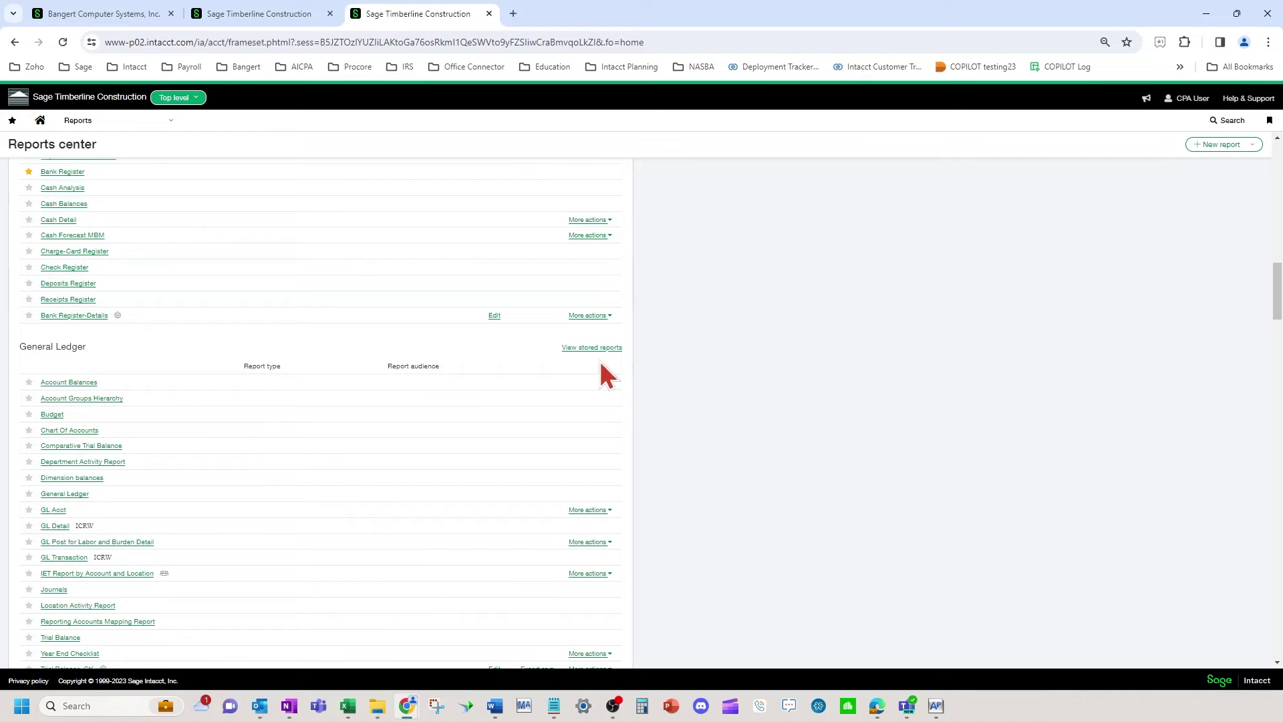
scroll(668, 386, "down", 4)
left_click(590, 403)
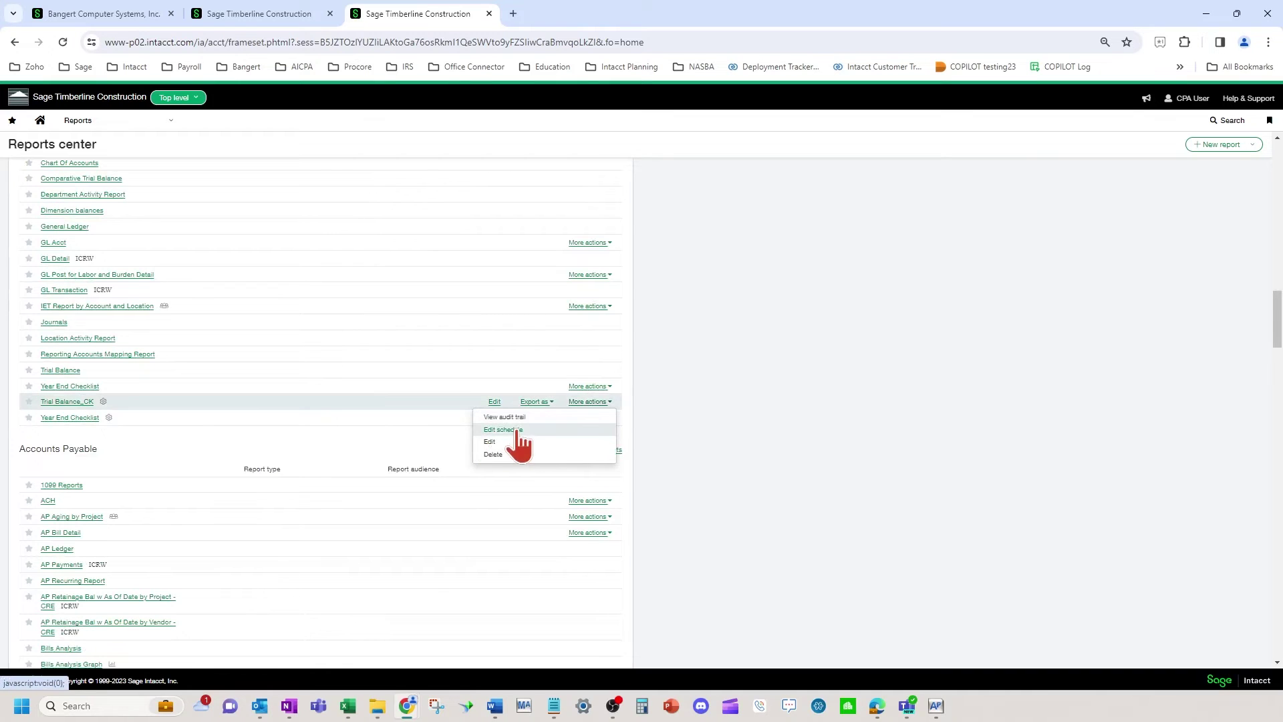
left_click(793, 377)
scroll(713, 373, "up", 6)
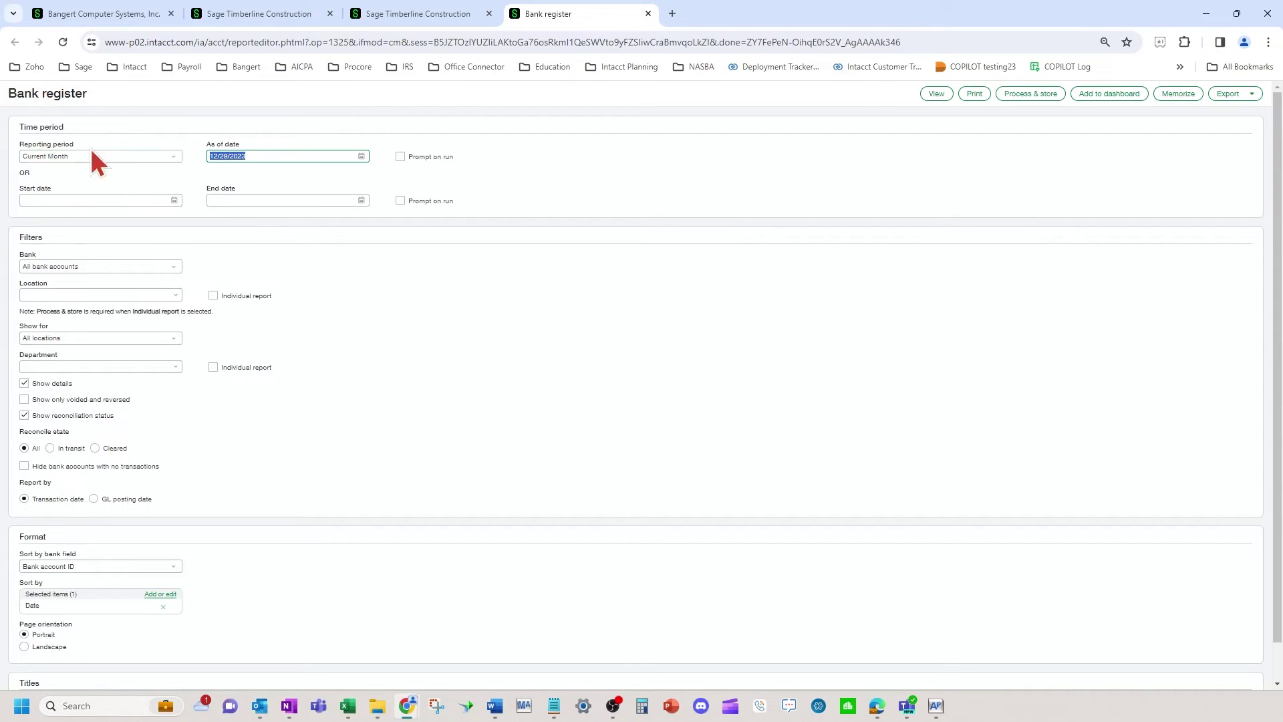
Memorize the report as a public entry named 'Bank Register' with matching description
left_click(901, 153)
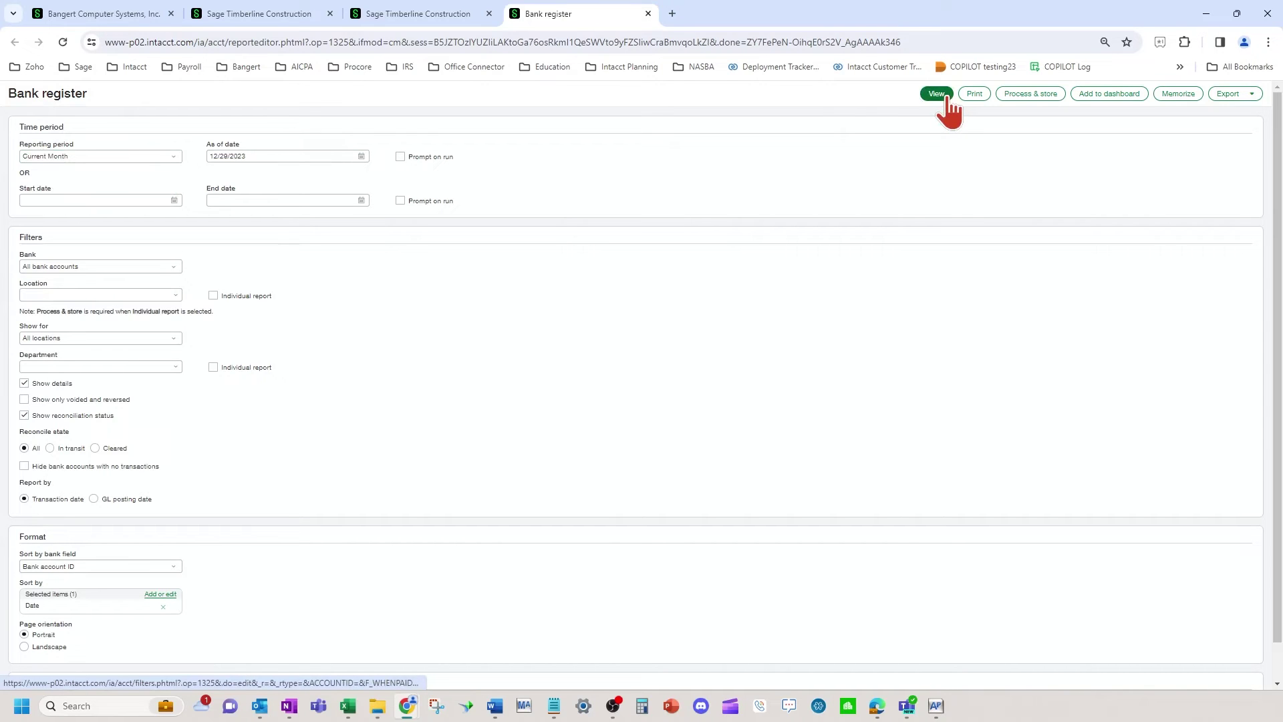
left_click(1169, 94)
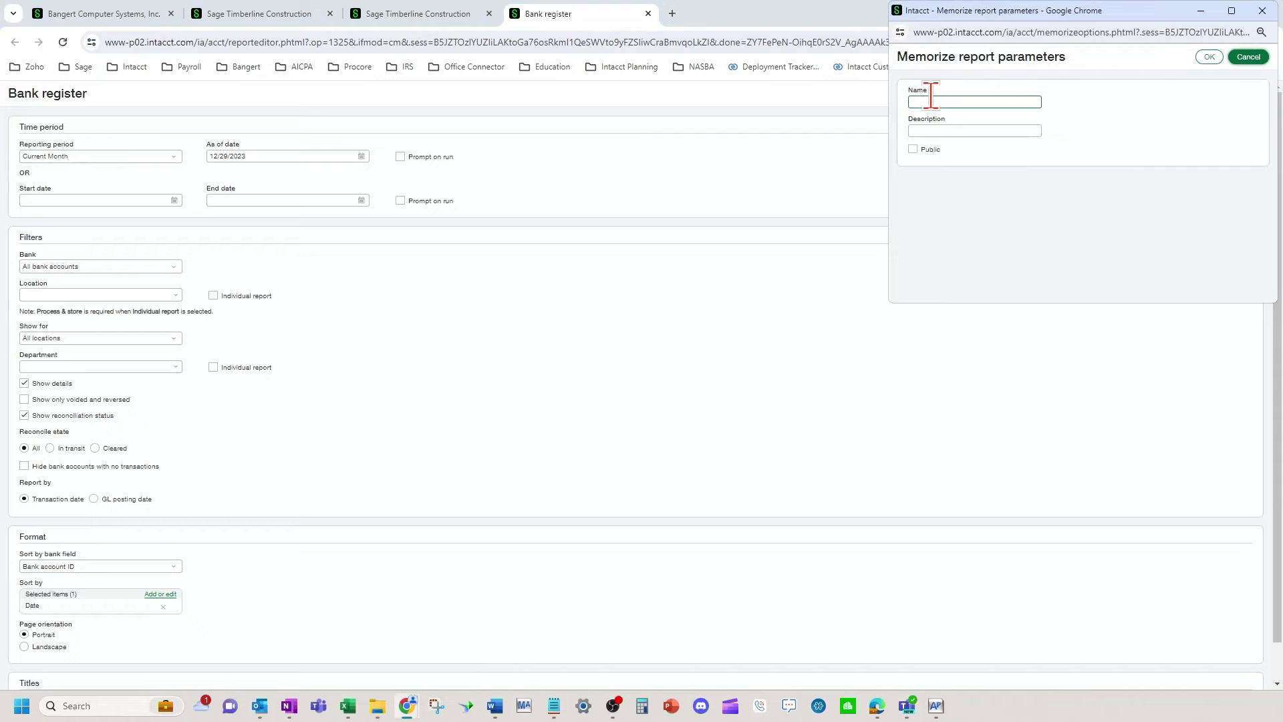
left_click(928, 102)
type("Ban")
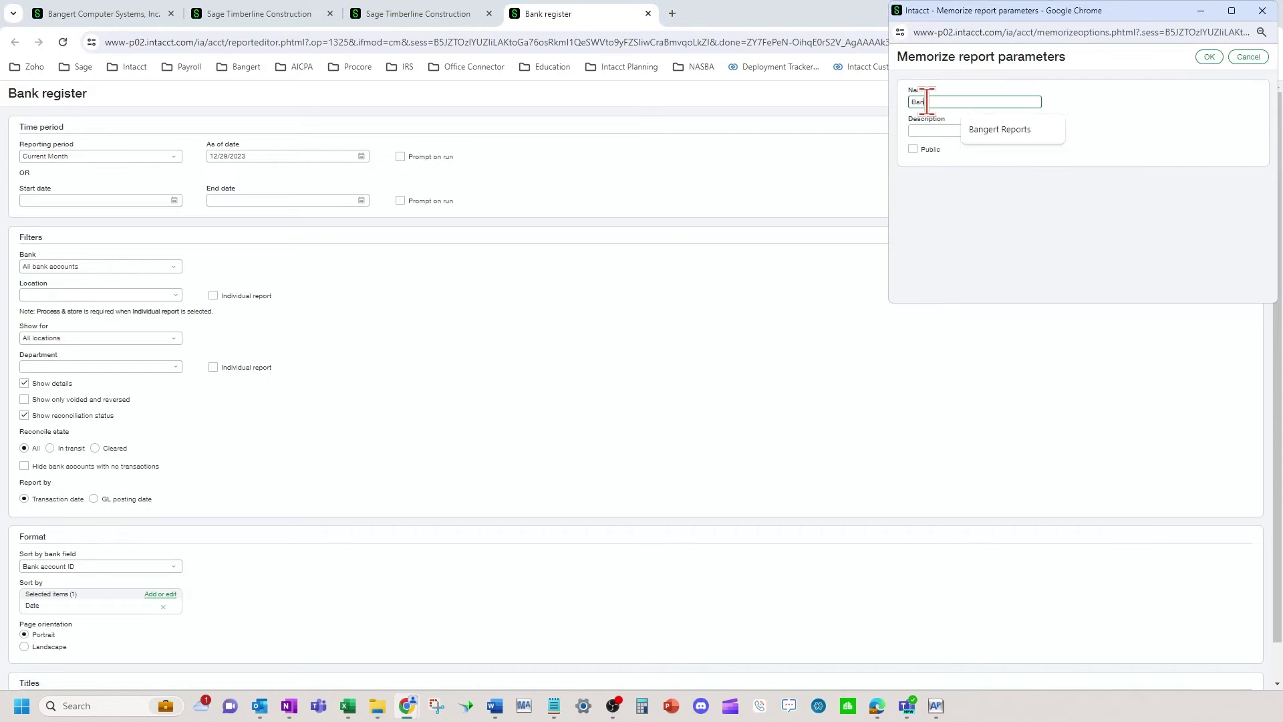
type("k Register")
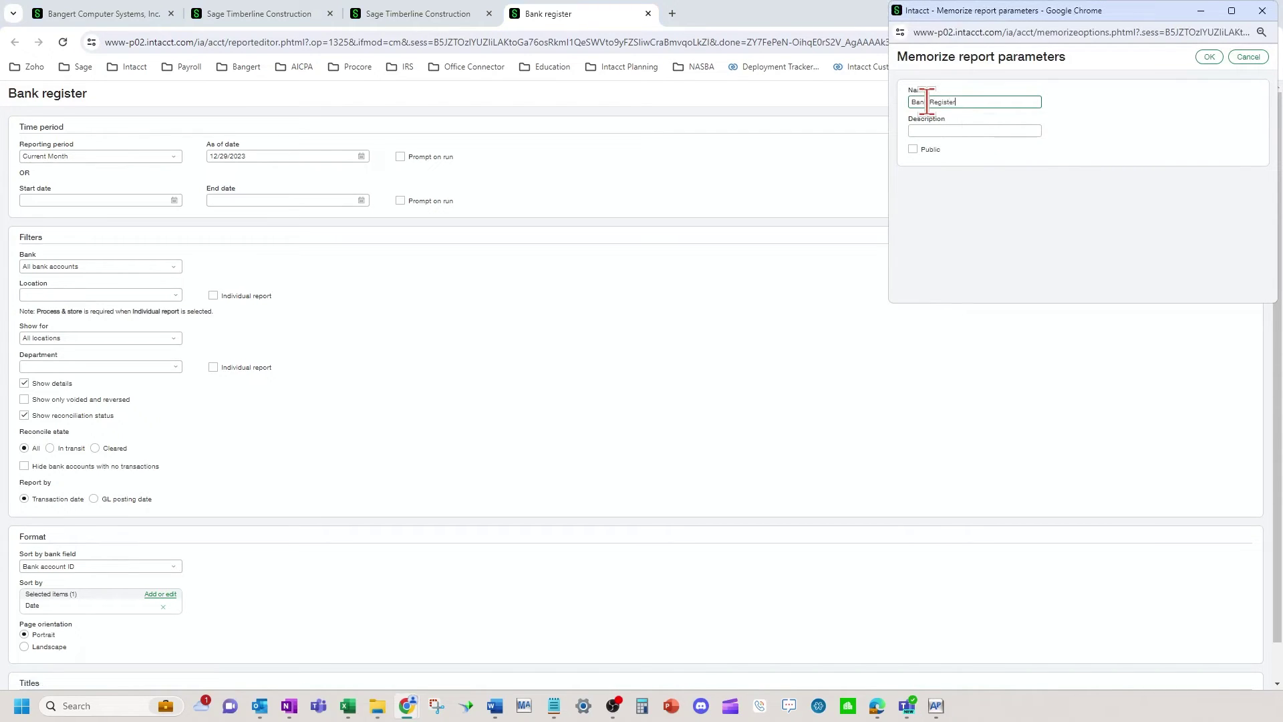
key("Tab")
key("Tab")
key("space")
left_click(1206, 57)
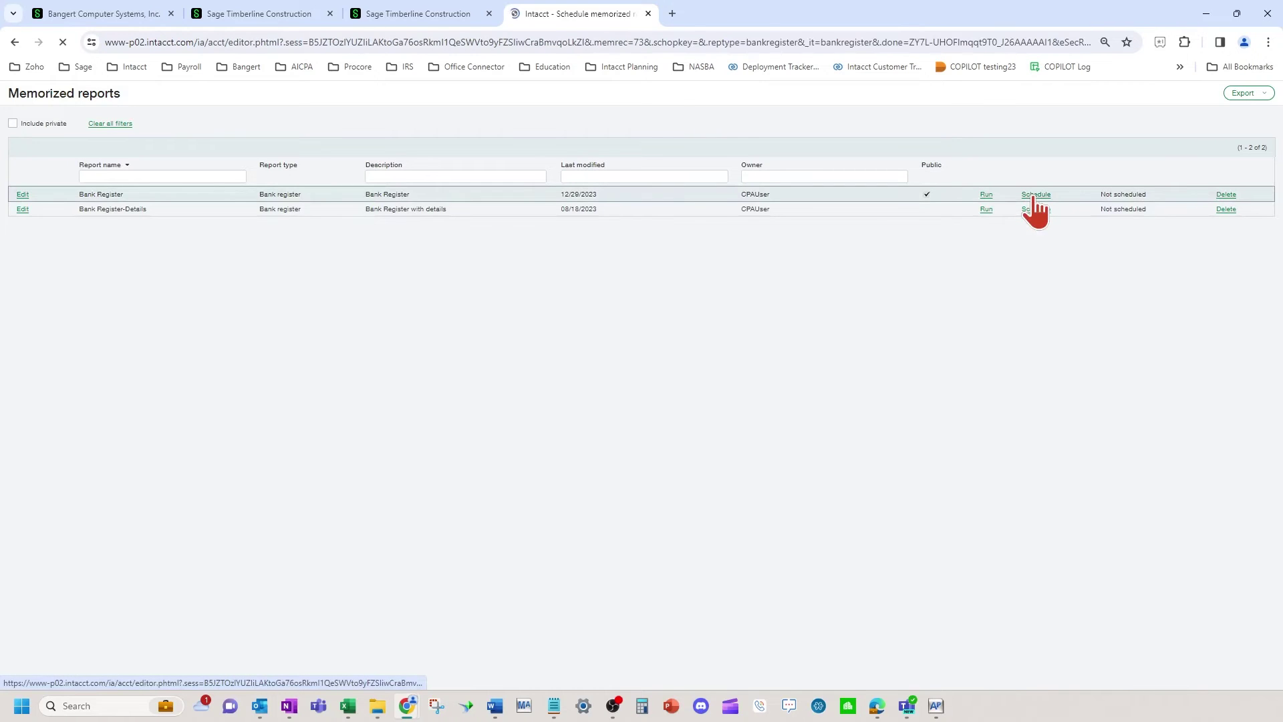
Schedule it monthly, every 1 month from 12/31/2023, with Ends left at Never
left_click(77, 294)
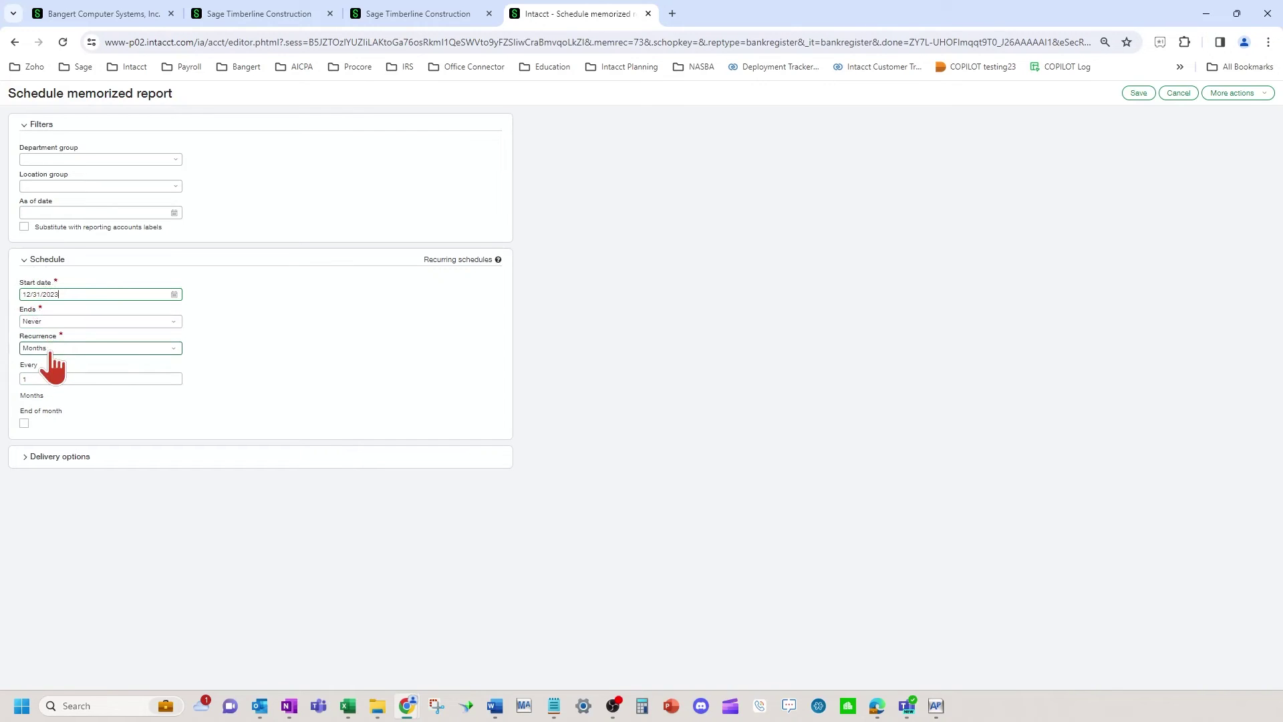
left_click(112, 323)
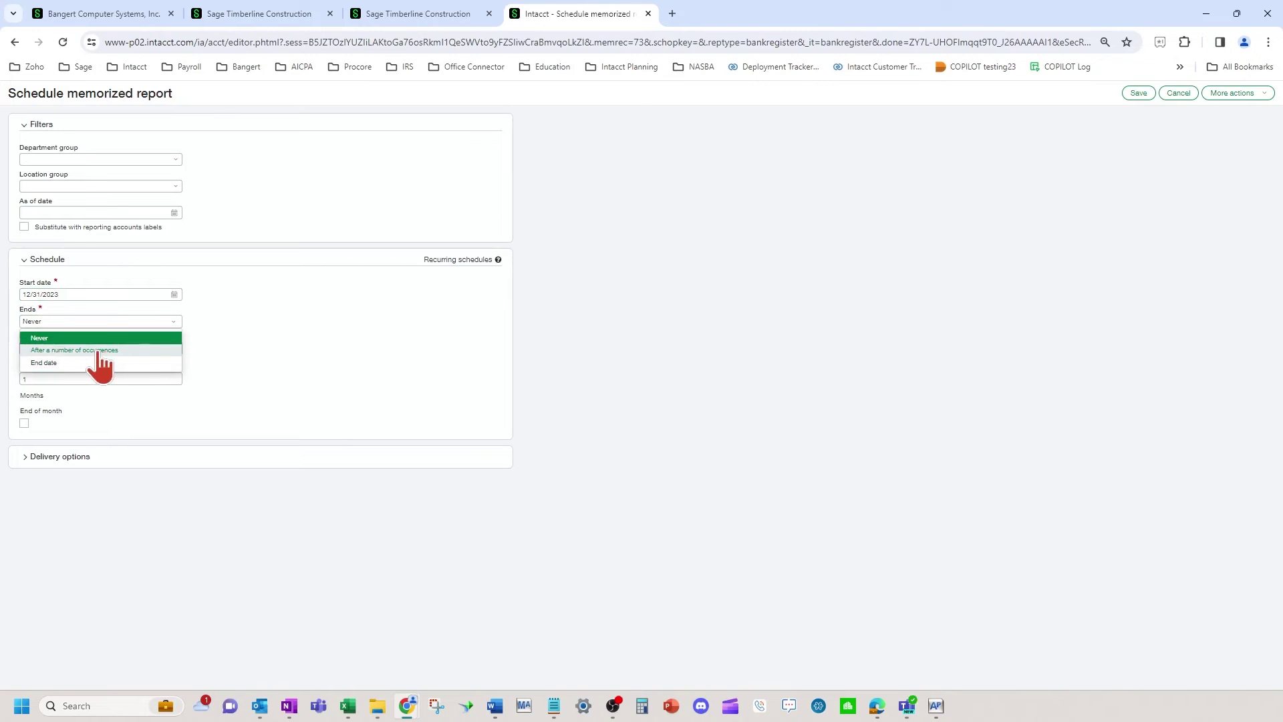
left_click(304, 341)
Deliver the report to the OneDrive cloud target under path /Month End Reports and save the schedule
left_click(26, 459)
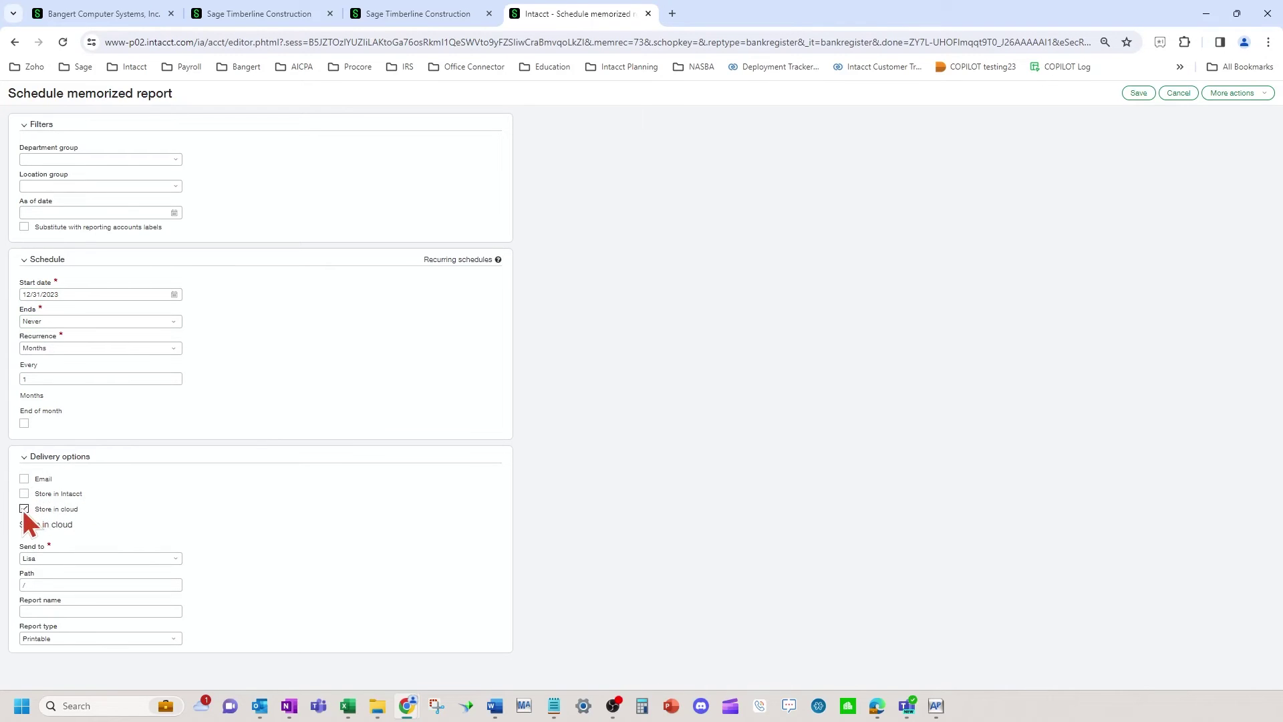
left_click(175, 560)
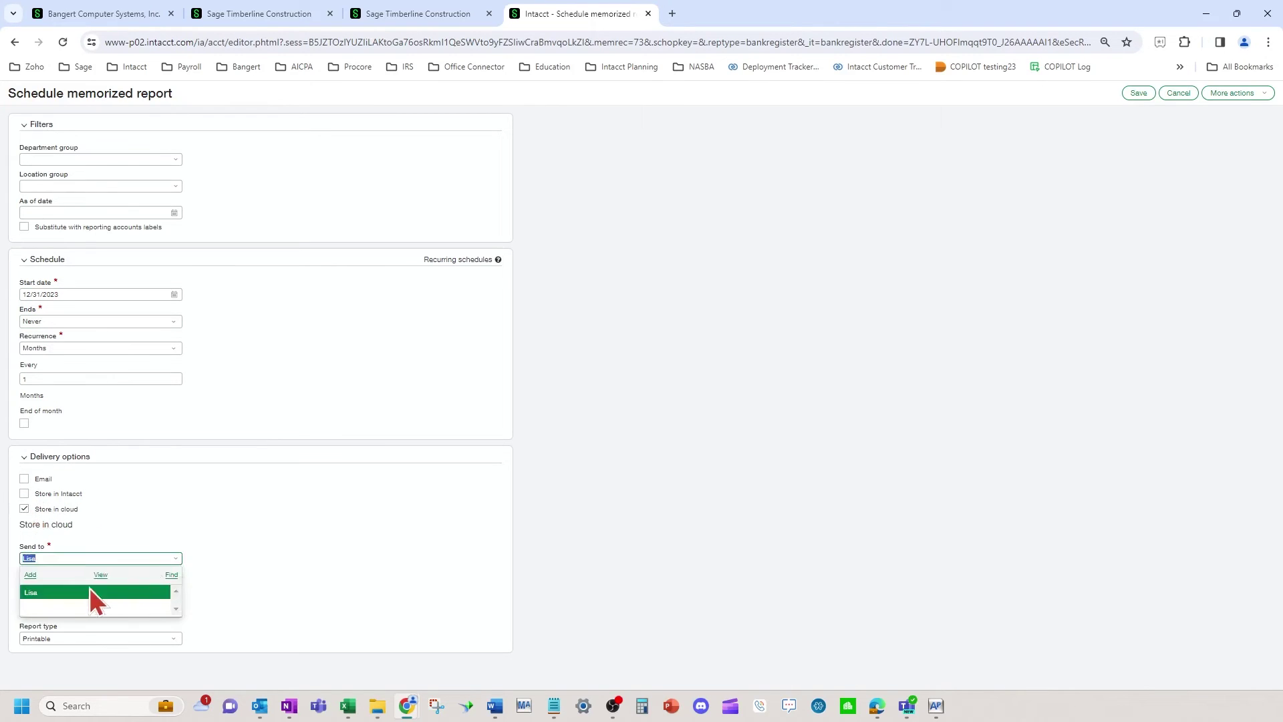
left_click(43, 592)
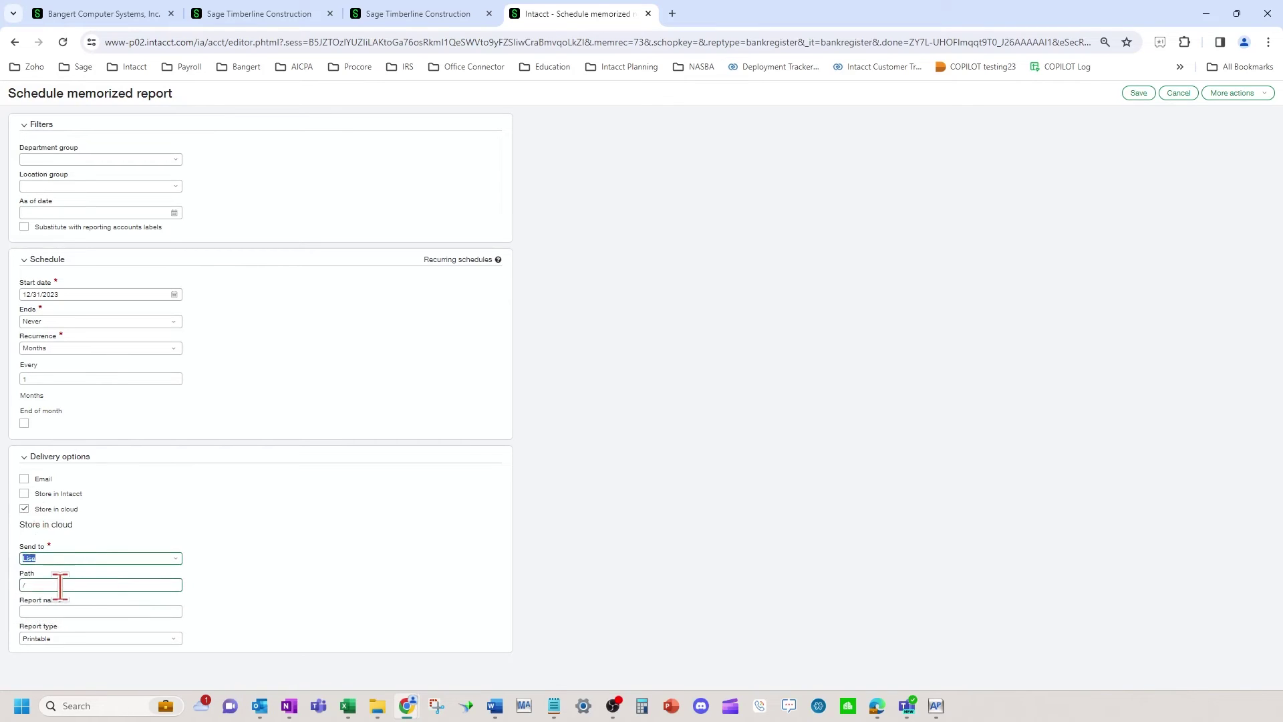
left_click(59, 586)
left_click(91, 611)
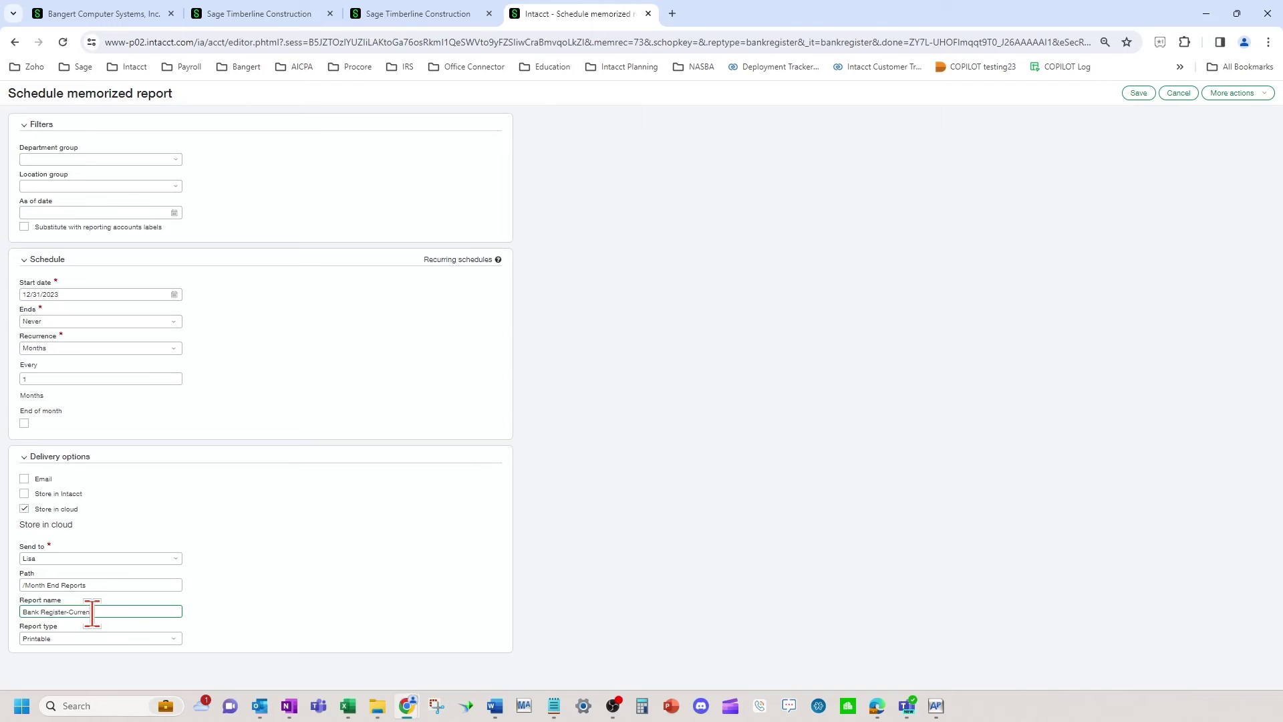
left_click(694, 276)
left_click(1136, 96)
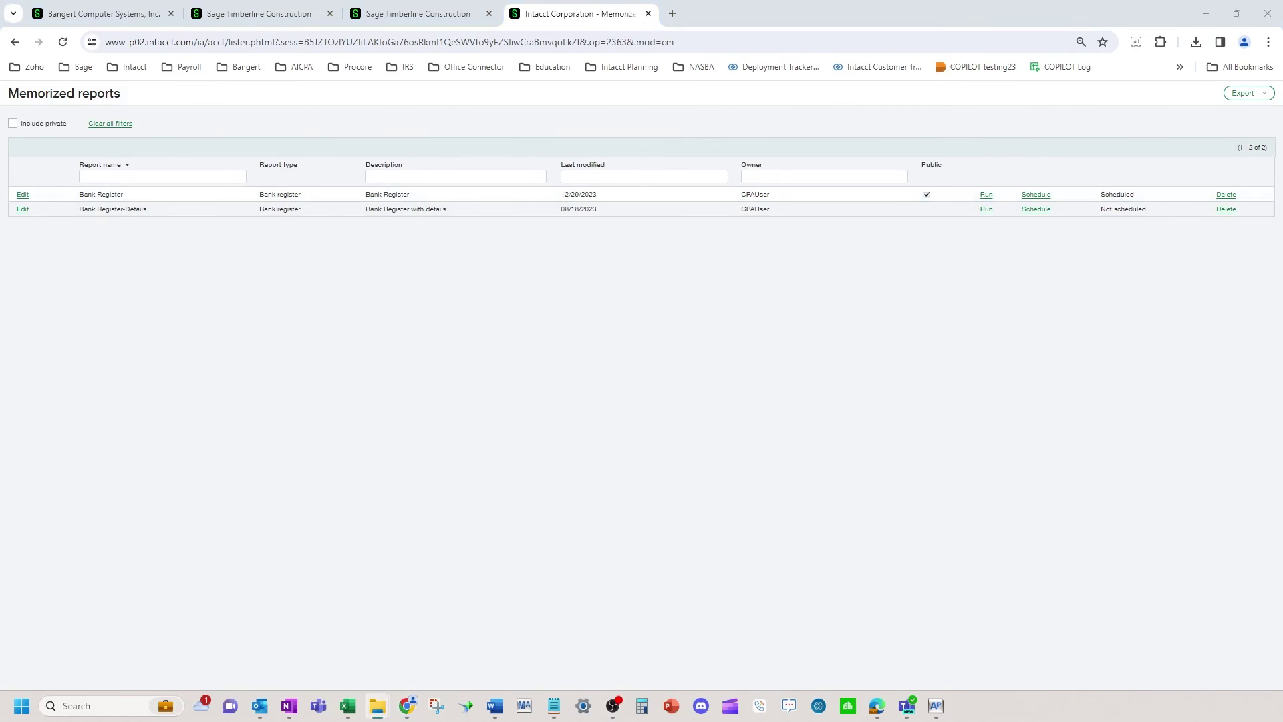
key("super+e")
left_click_drag(720, 221, 483, 64)
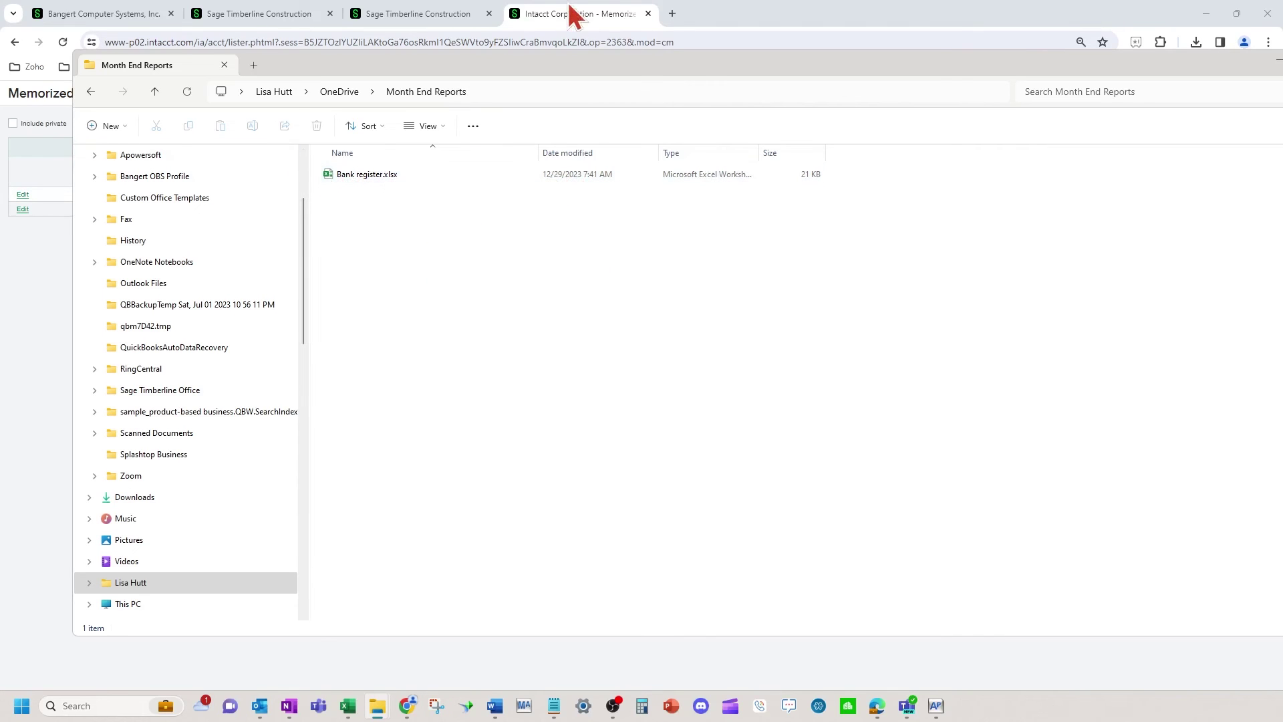
left_click_drag(560, 70, 1282, 98)
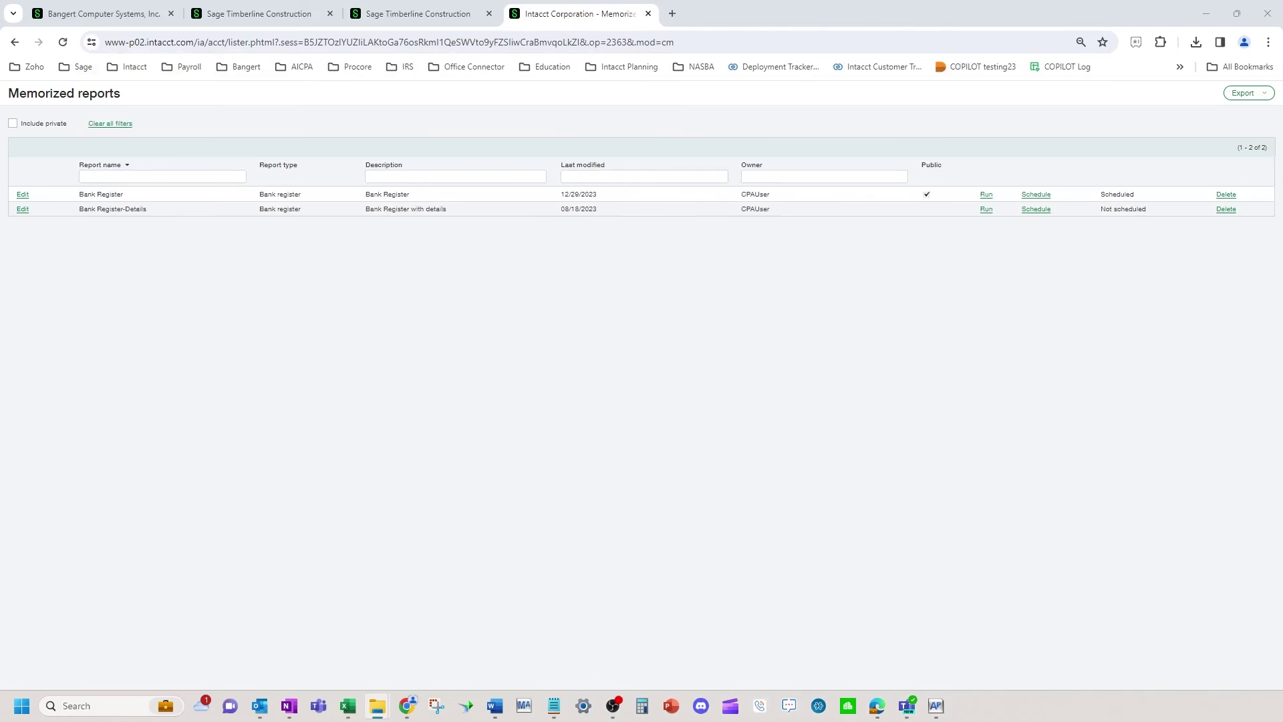
Open the Bank Register memorized report for editing, then close the editor to return to Reports center
left_click(1013, 304)
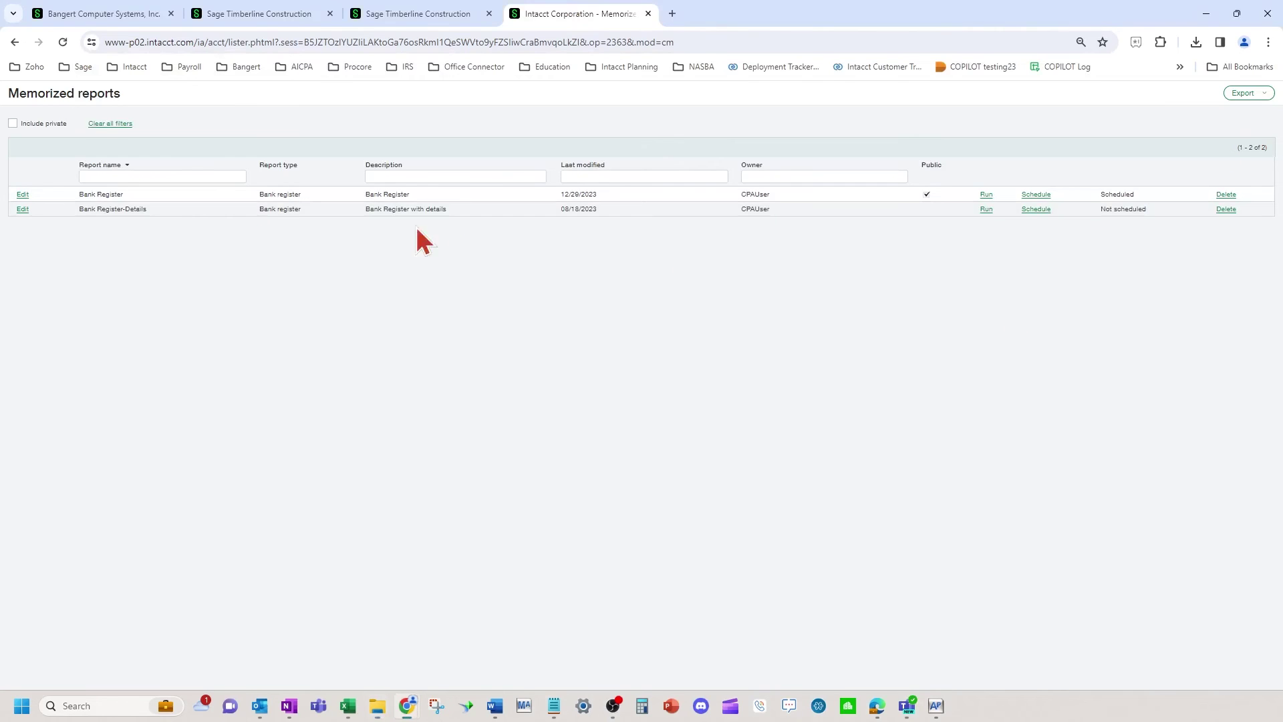
left_click(22, 194)
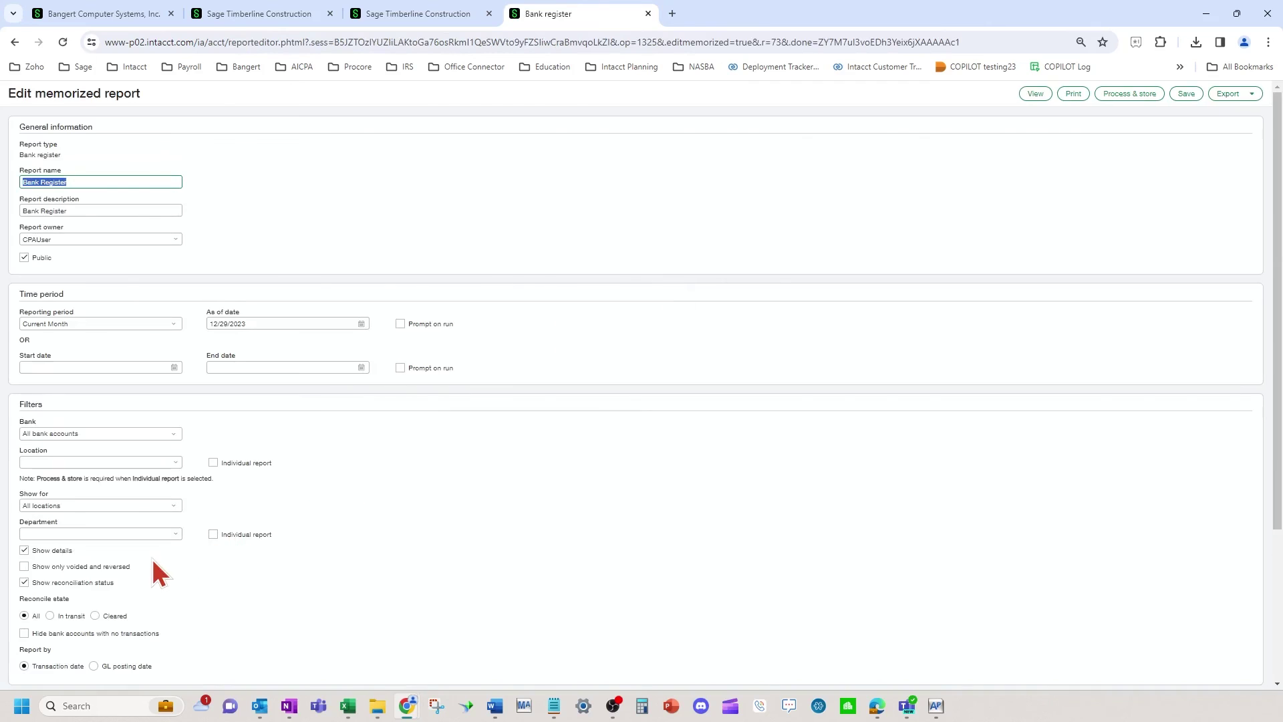
left_click(648, 14)
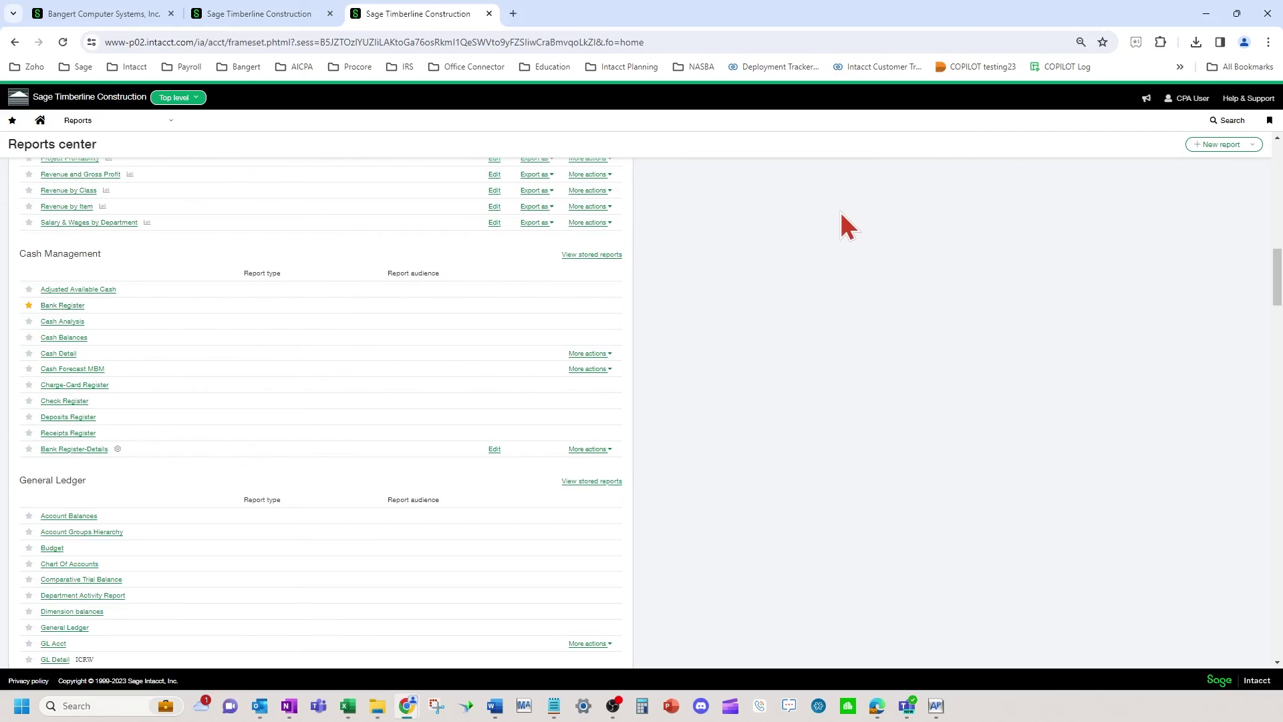
Filter Reports center to scheduled reports and open More actions for Bank Register
scroll(795, 264, "up", 10)
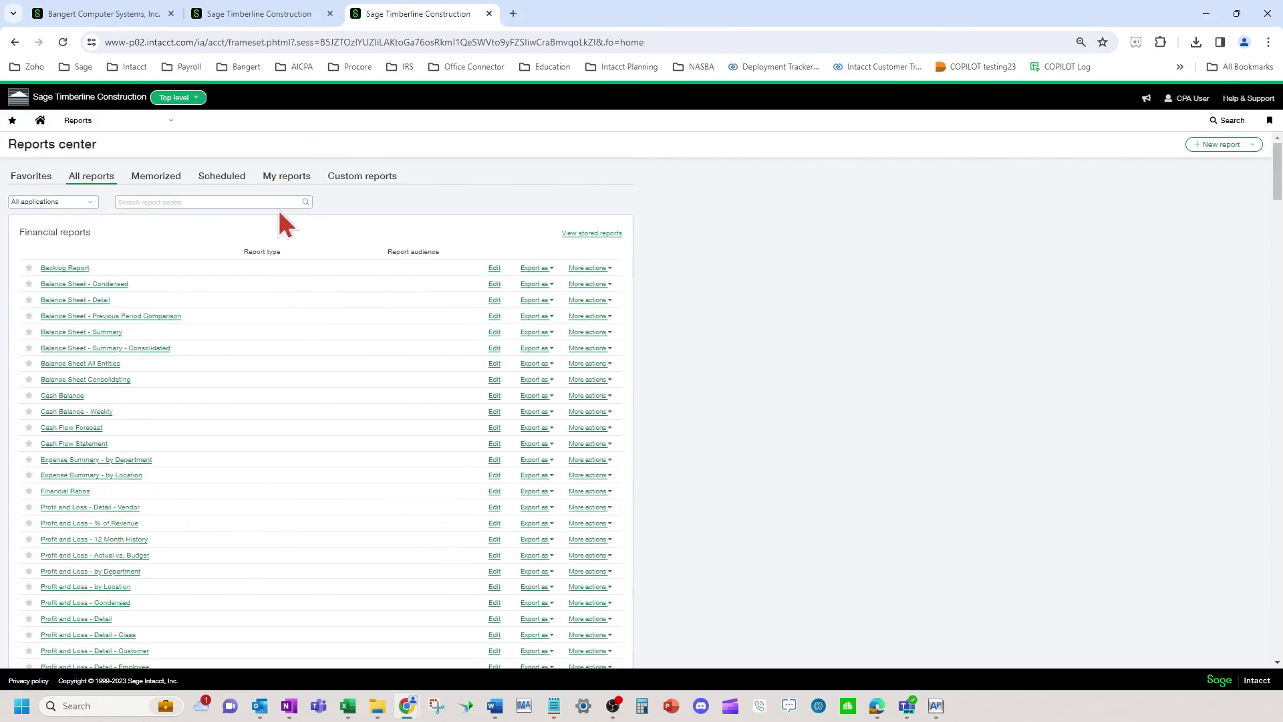
left_click(224, 177)
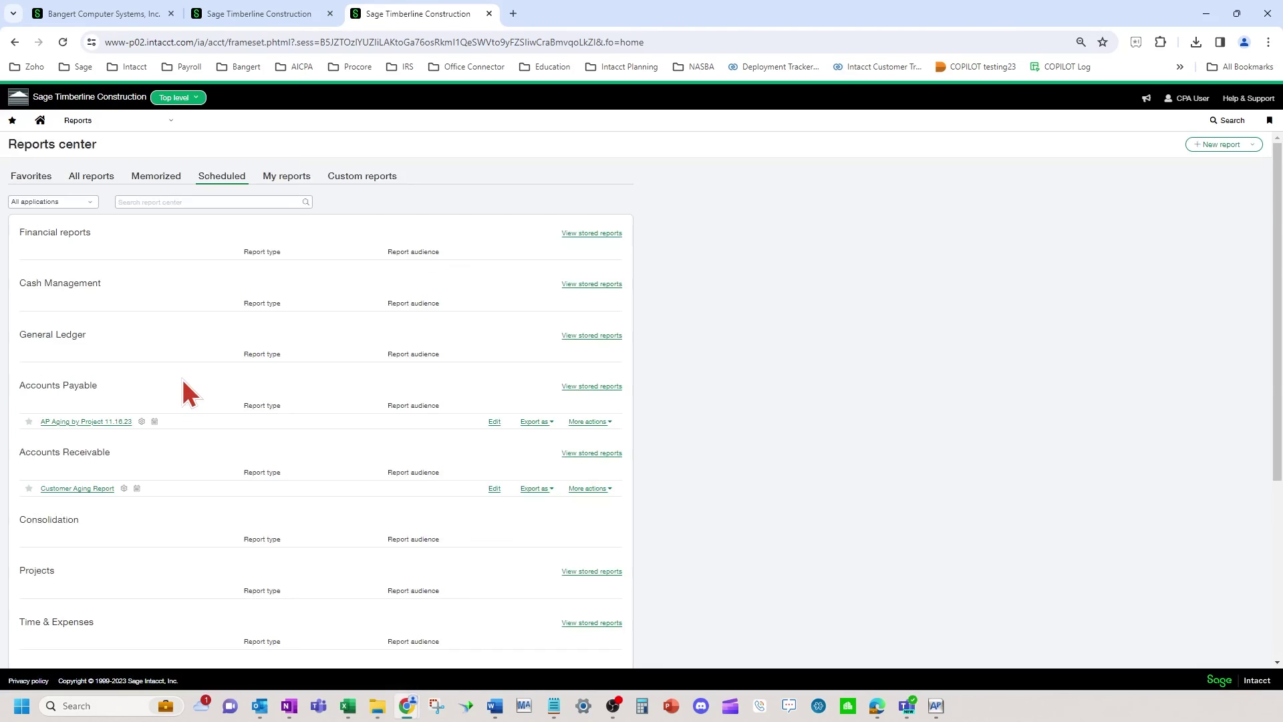
scroll(181, 382, "down", 4)
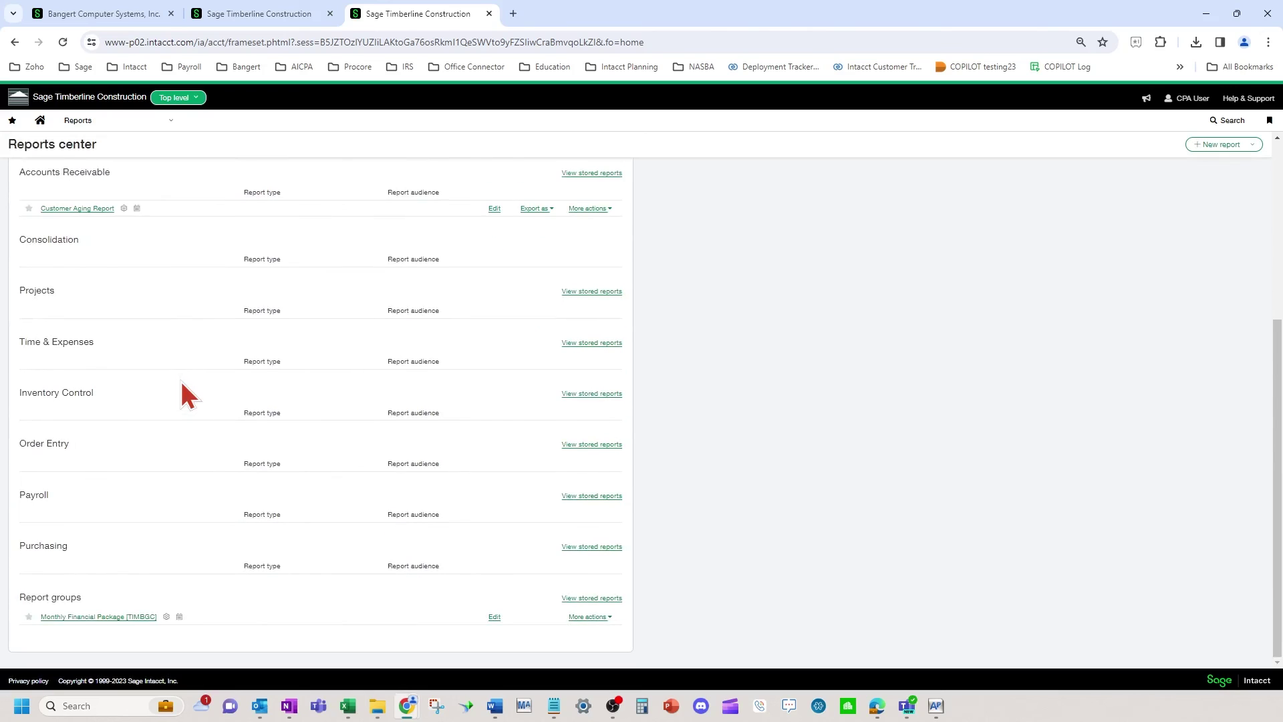
scroll(209, 447, "up", 2)
scroll(213, 455, "up", 4)
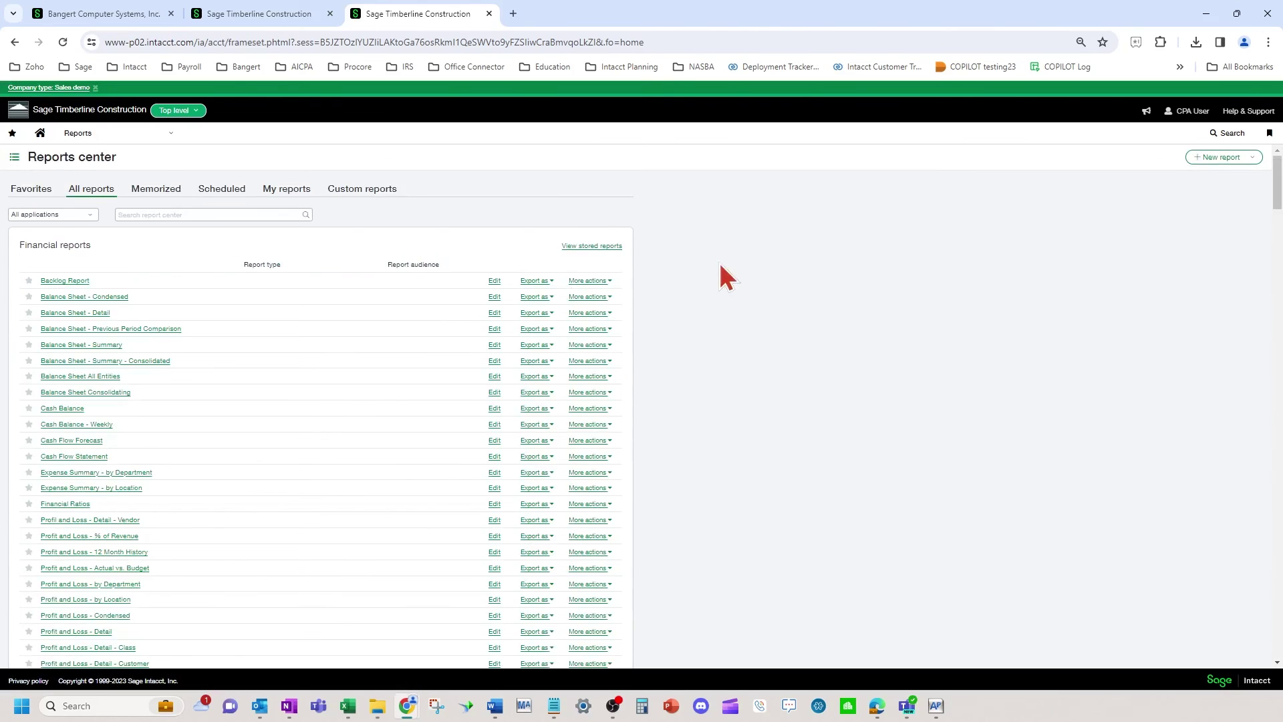
left_click(222, 190)
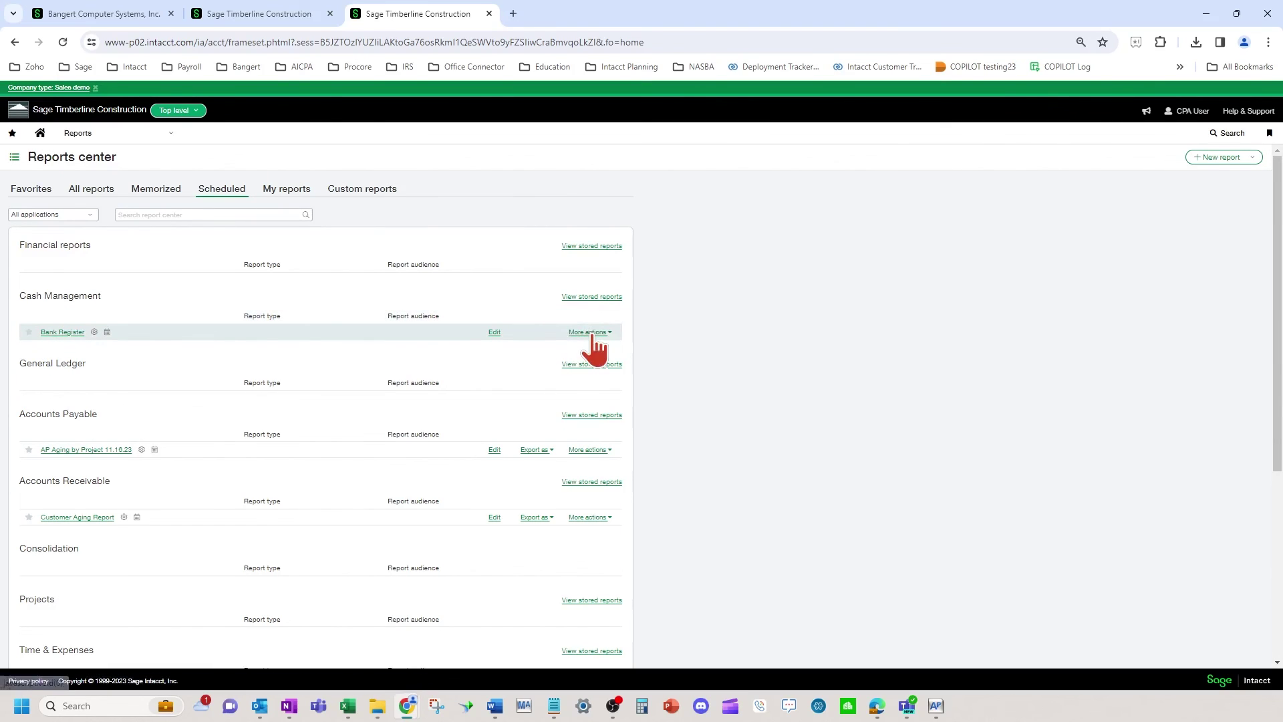
left_click(591, 332)
left_click(523, 359)
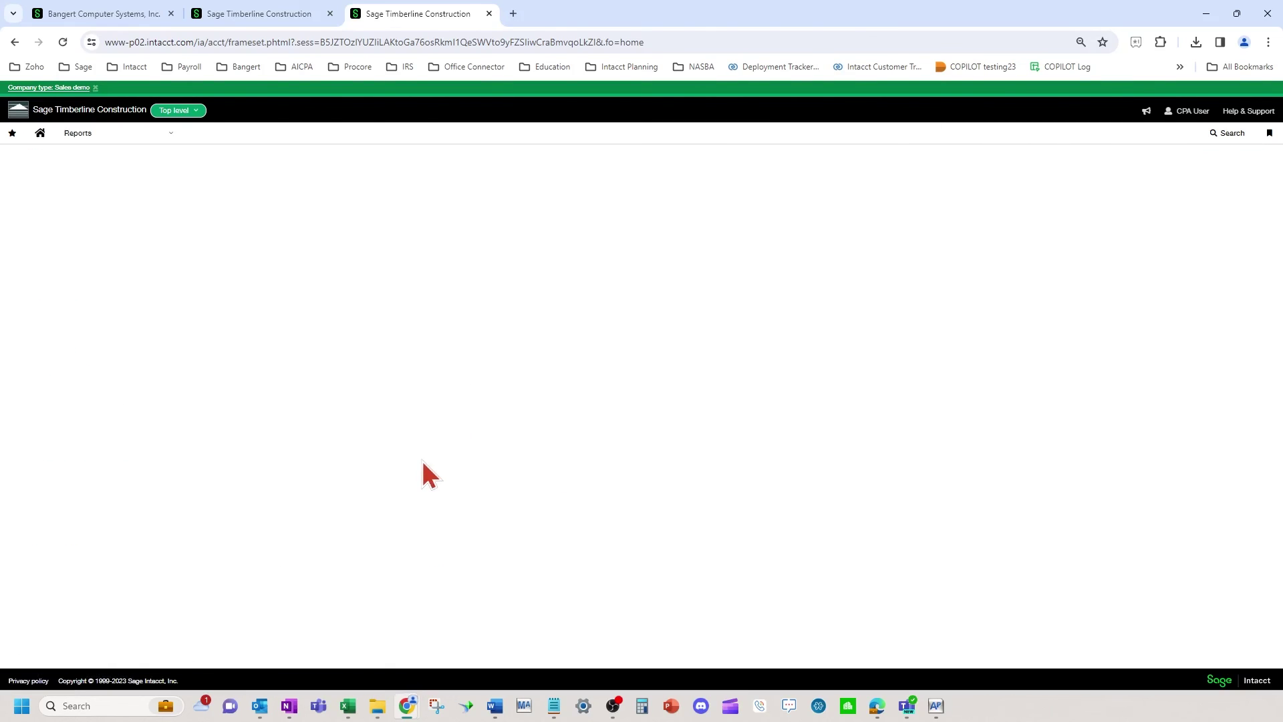
scroll(133, 562, "down", 1)
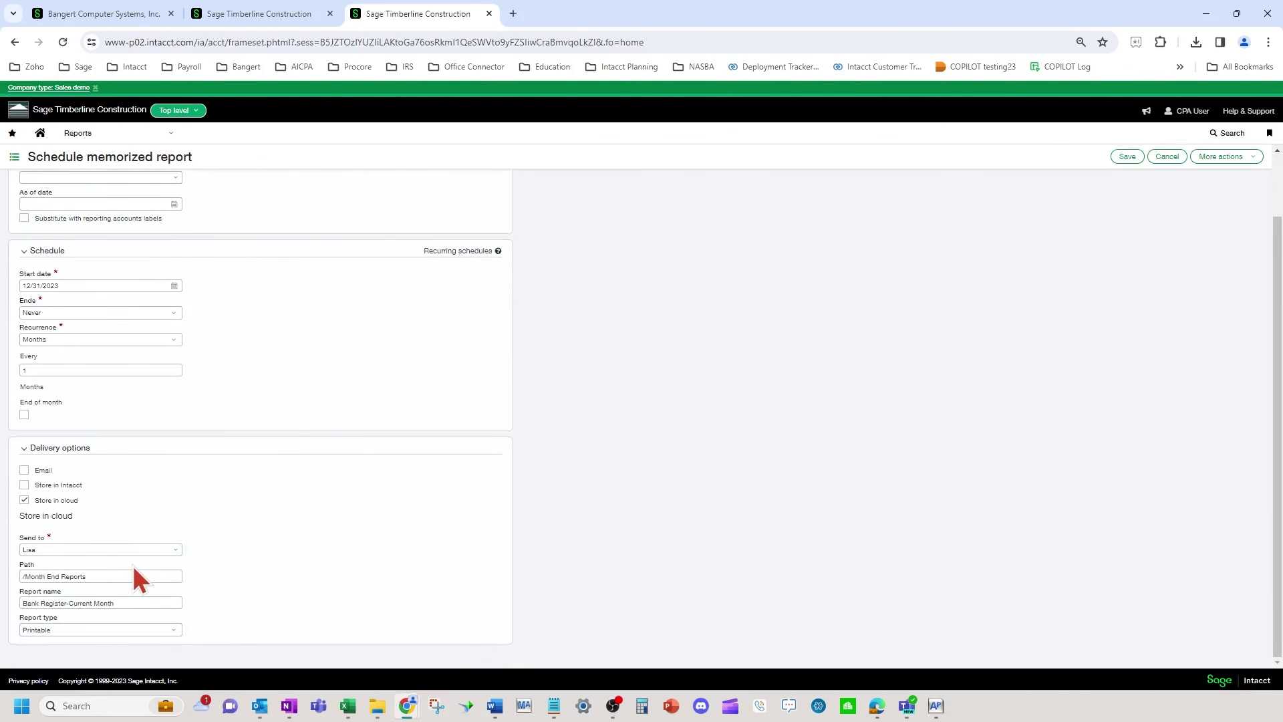
left_click(59, 633)
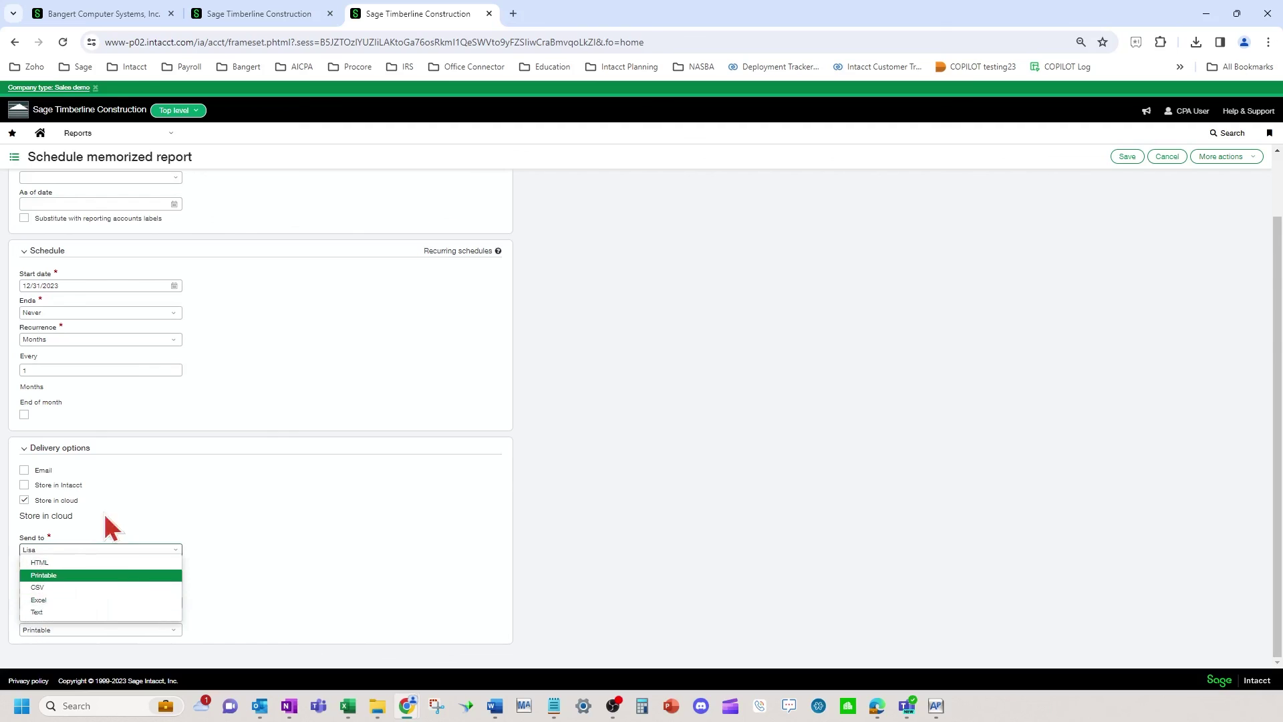
left_click(77, 576)
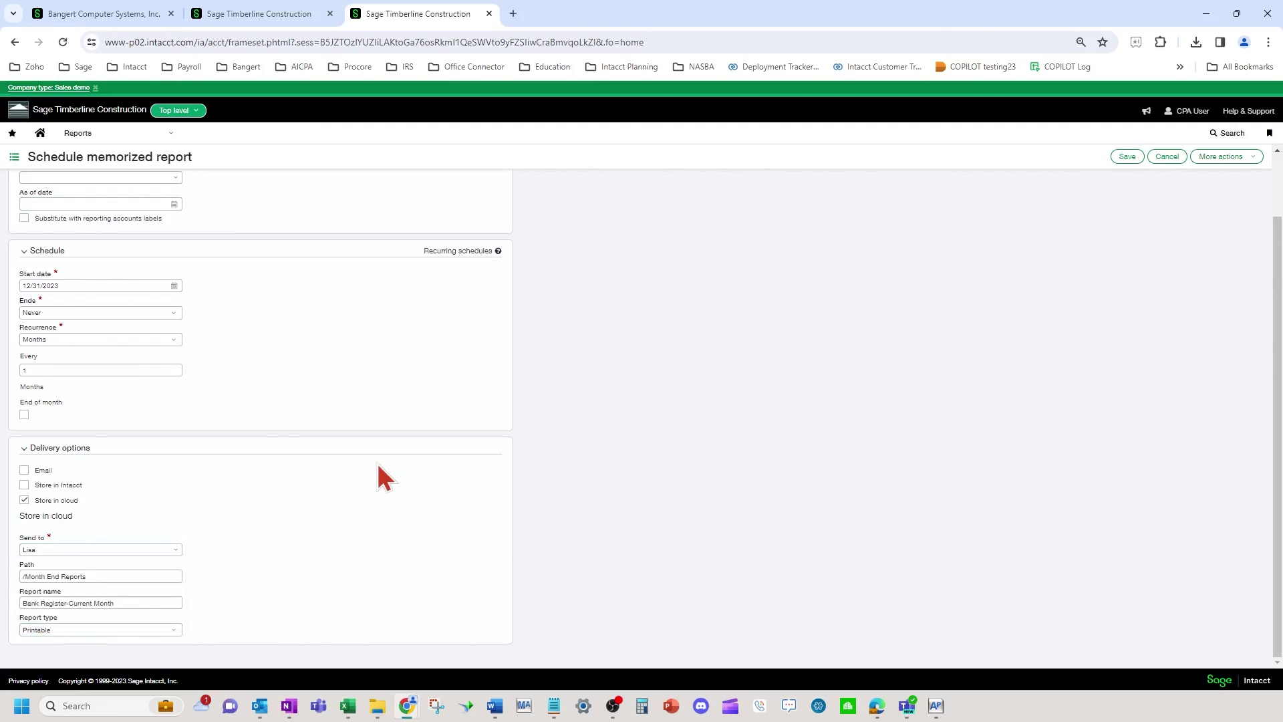
left_click(59, 630)
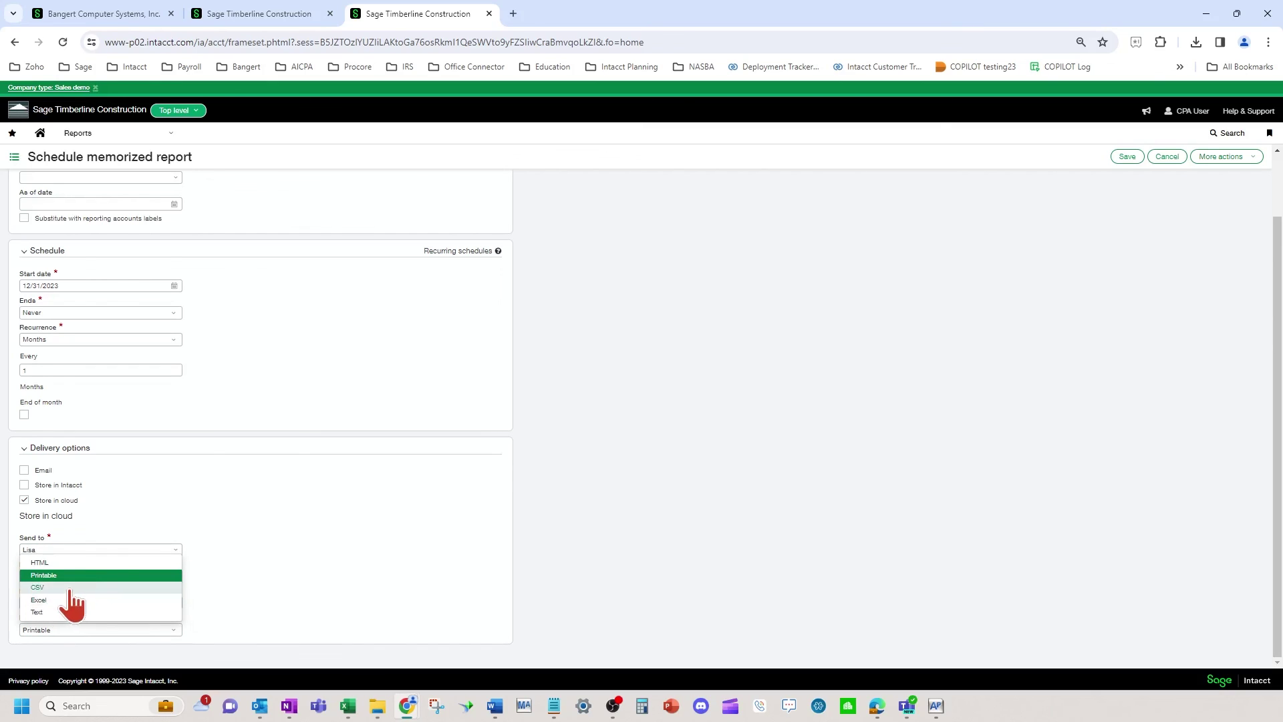
left_click(742, 492)
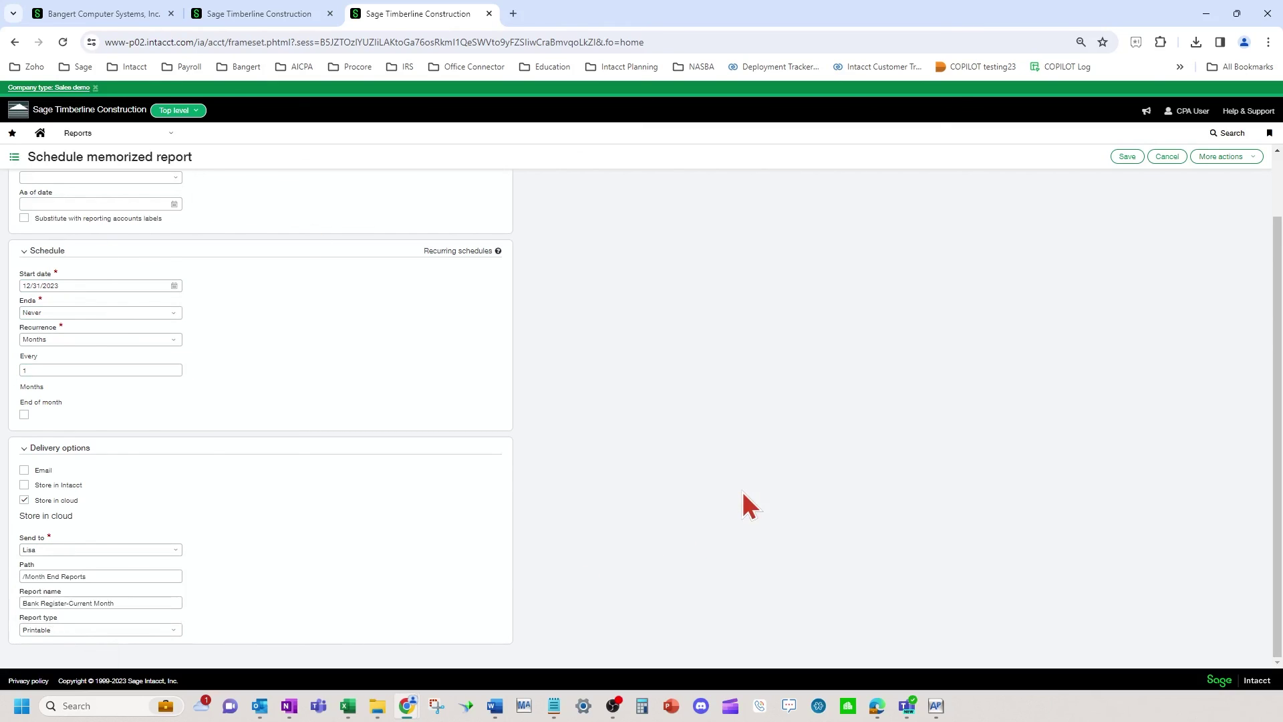